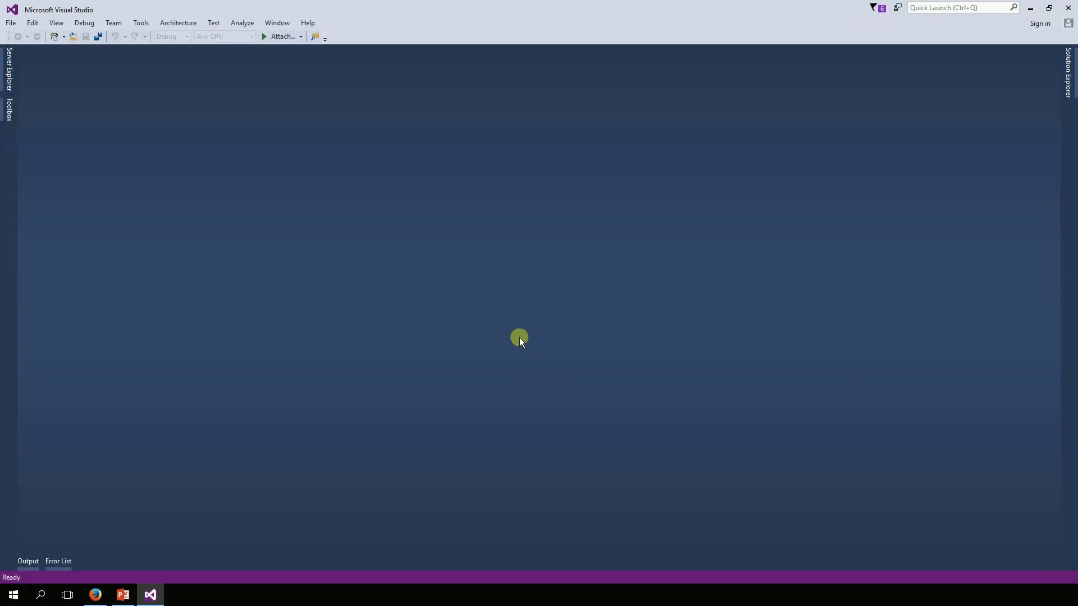
# - Create the ASP.NET Web Application project SesseionVarTest and pin Solution Explorer open
pyautogui.click(10, 23)
pyautogui.click(221, 40)
pyautogui.write('SesseionVa')
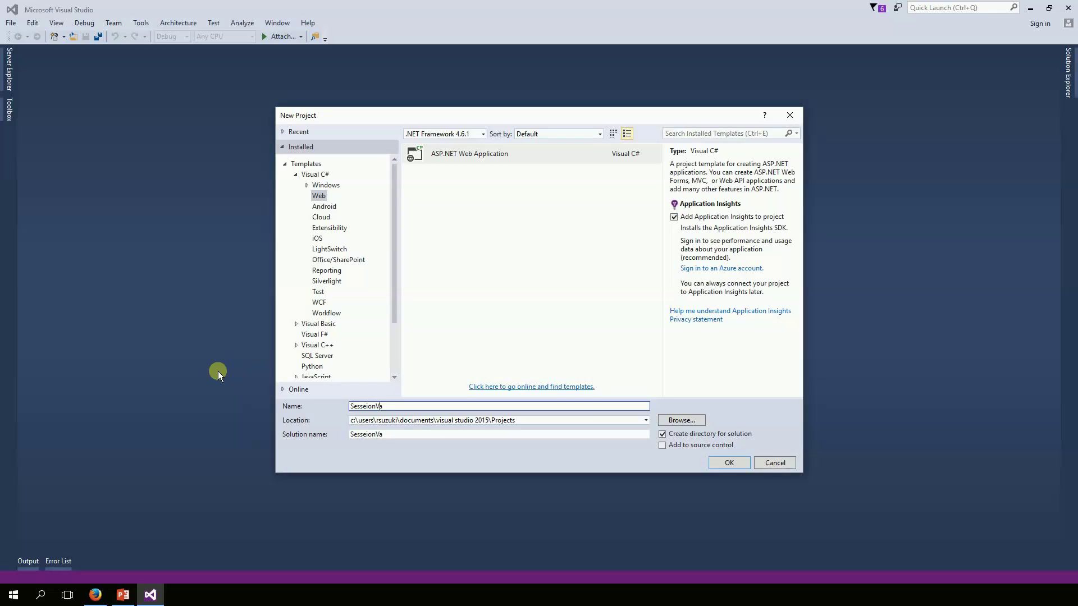
pyautogui.write('rTest')
pyautogui.click(729, 462)
pyautogui.click(695, 452)
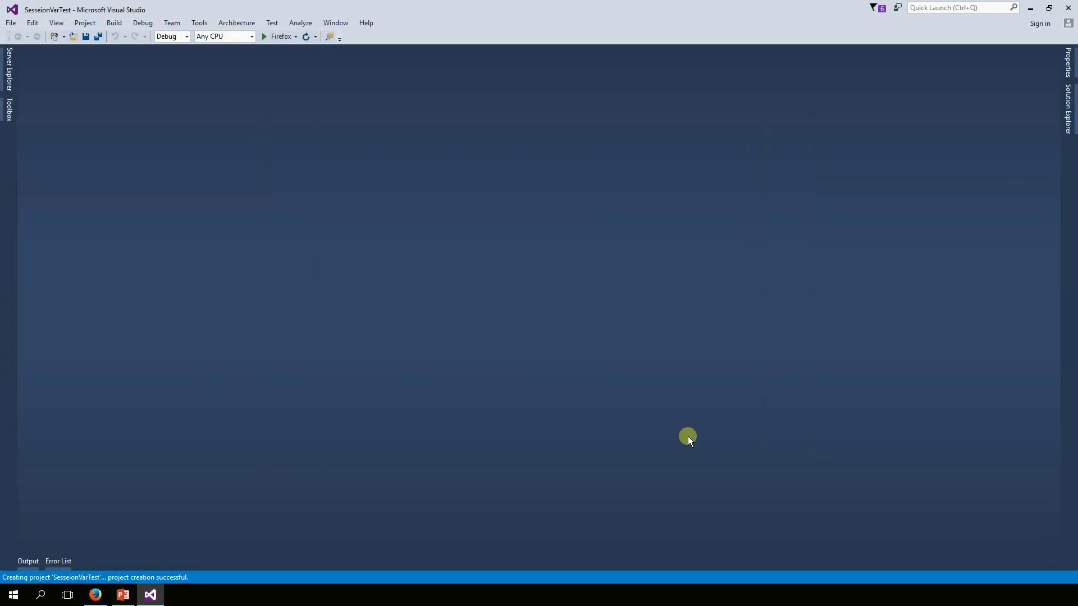
pyautogui.click(1068, 109)
pyautogui.click(1052, 54)
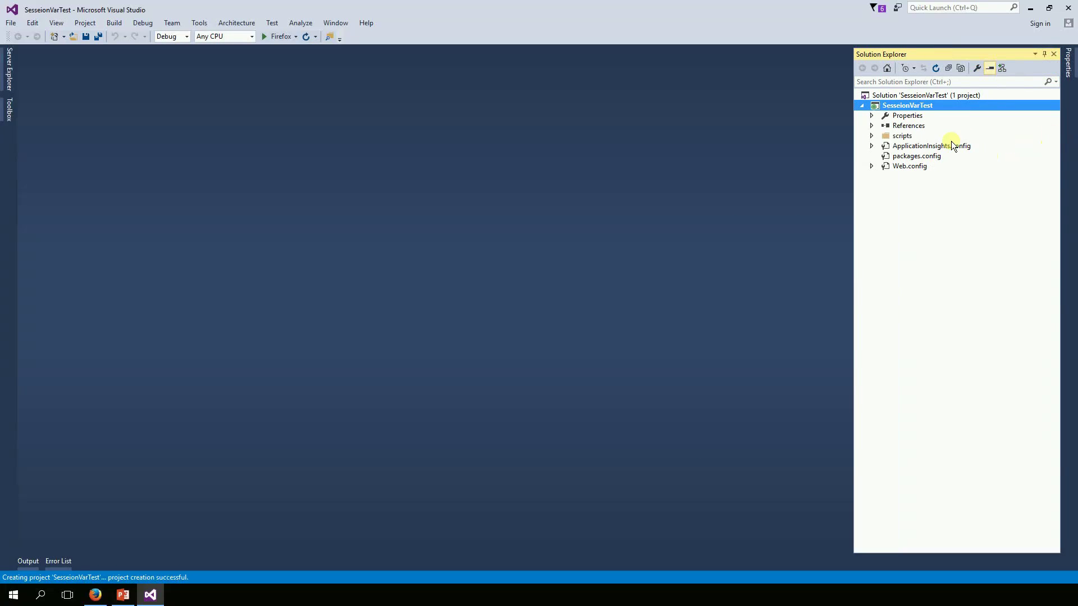
# - Add a new web form named index to the SesseionVarTest project
pyautogui.rightClick(914, 106)
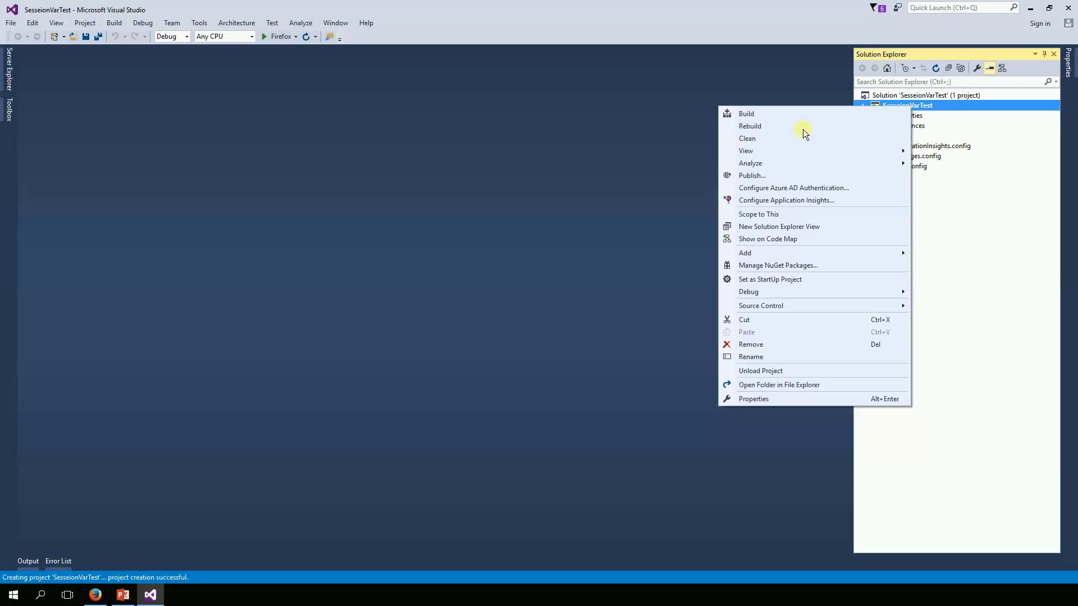
pyautogui.moveTo(784, 252)
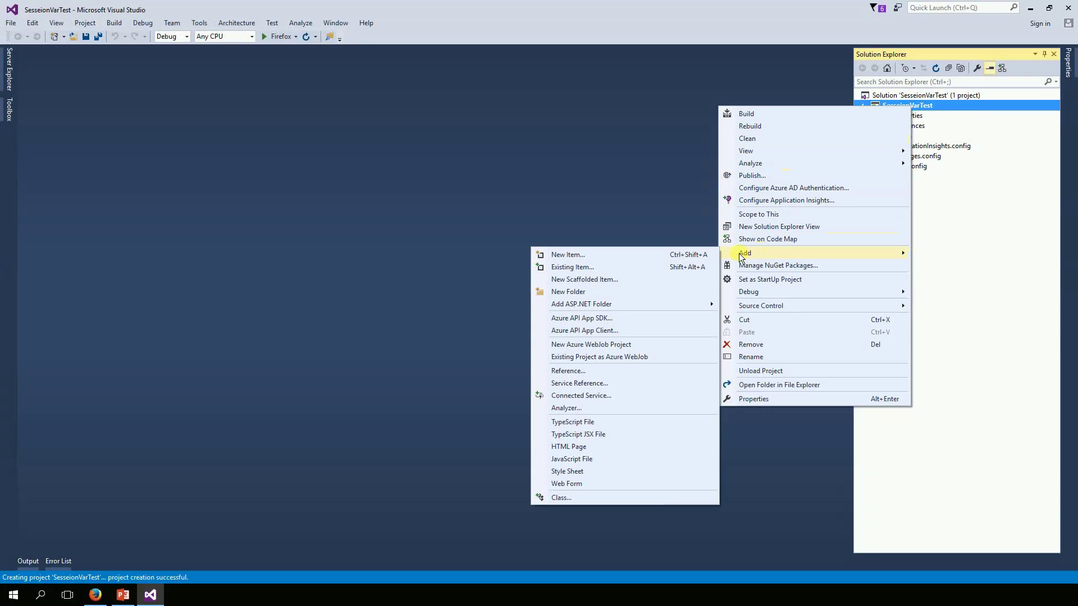
pyautogui.click(564, 486)
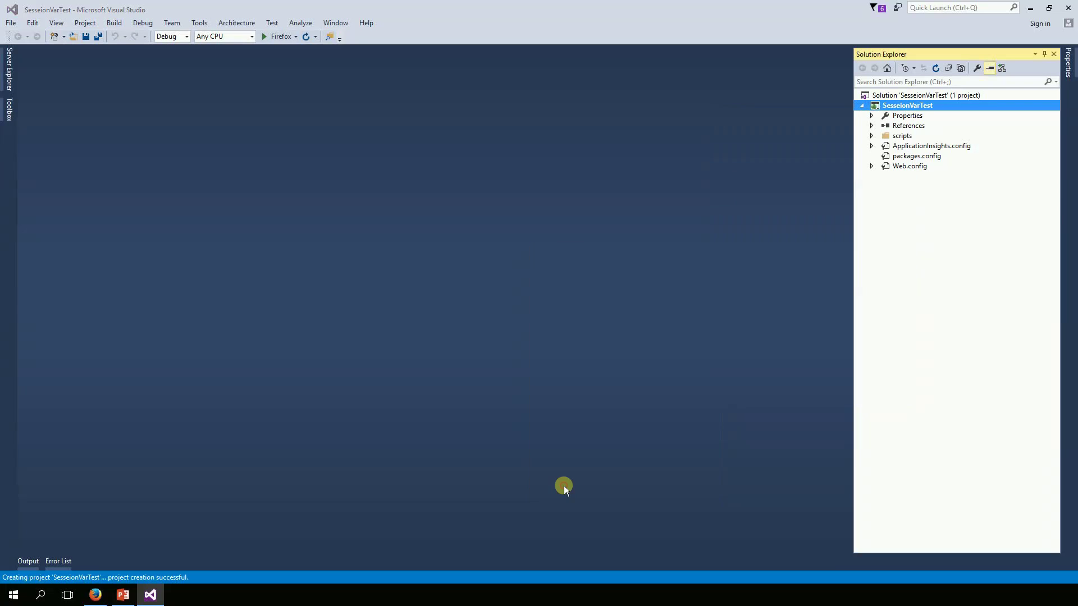
pyautogui.write('index')
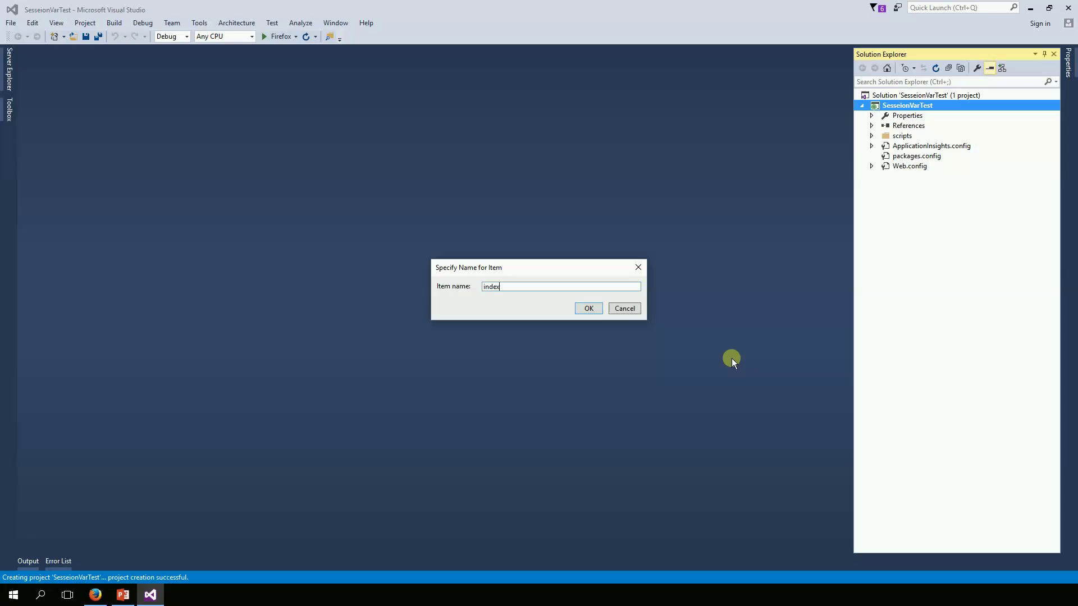
pyautogui.click(591, 307)
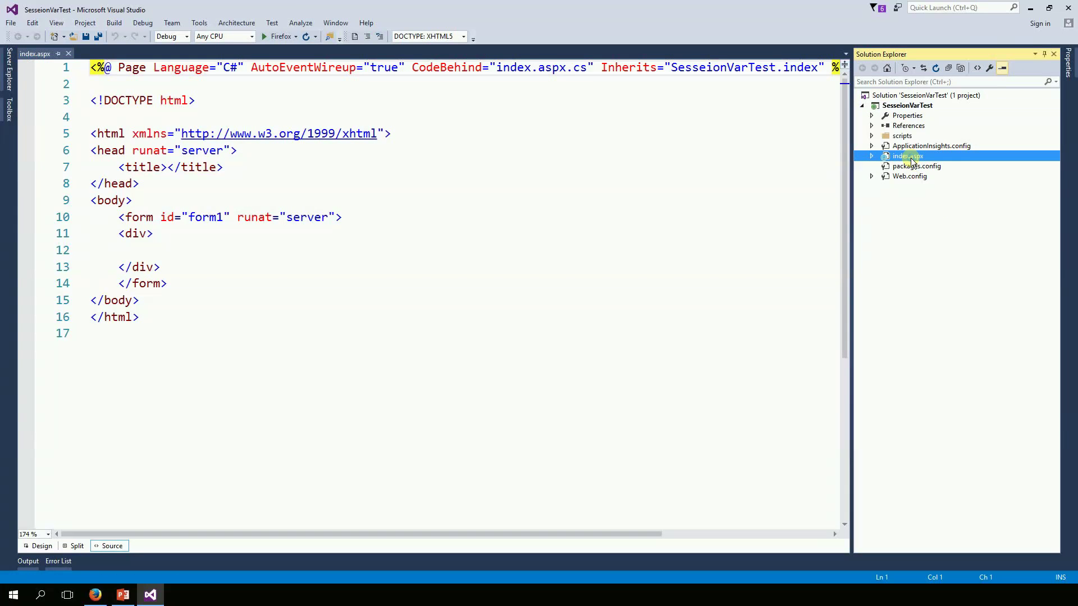
# - Set index.aspx as the start page and expand its node to show code files
pyautogui.rightClick(893, 157)
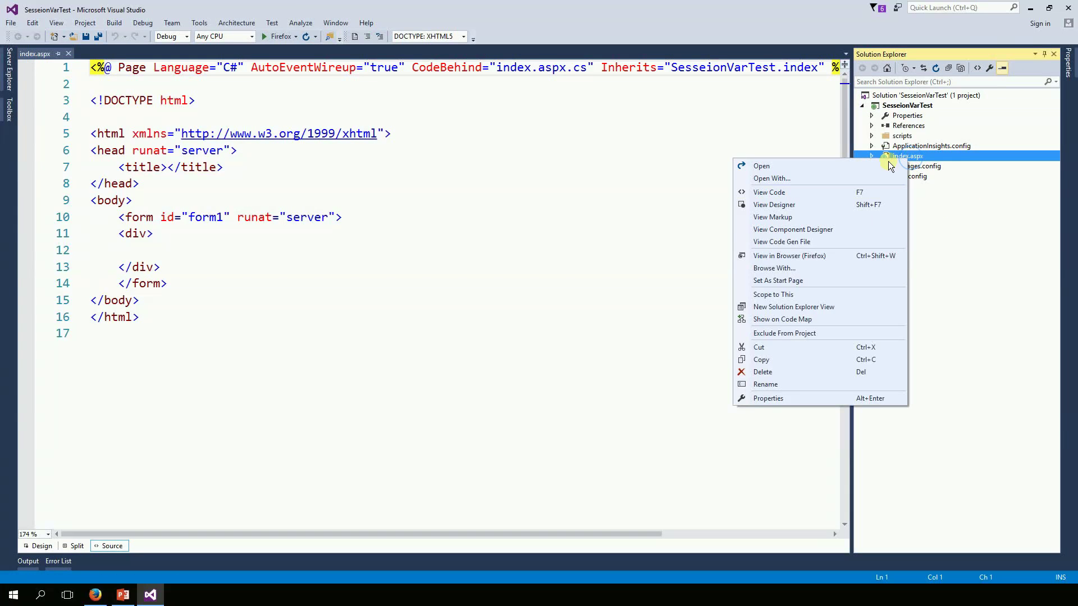
pyautogui.click(784, 282)
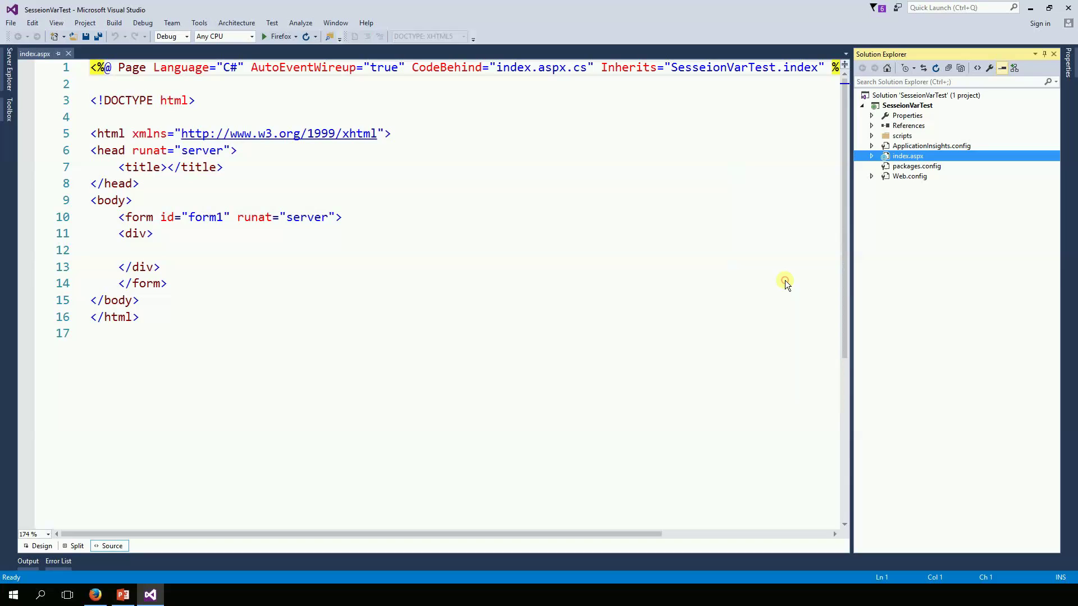
pyautogui.press('Right')
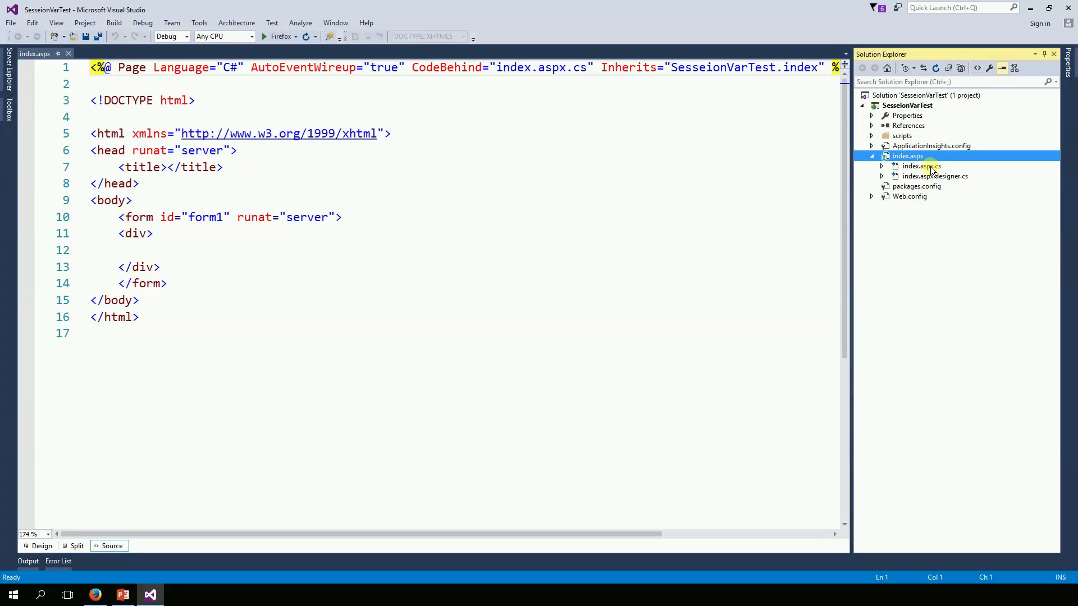
# - In index.aspx.cs, write Session["userID"] = 123; inside Page_Load and save
pyautogui.doubleClick(924, 166)
pyautogui.click(511, 290)
pyautogui.press('Down')
pyautogui.press('Down')
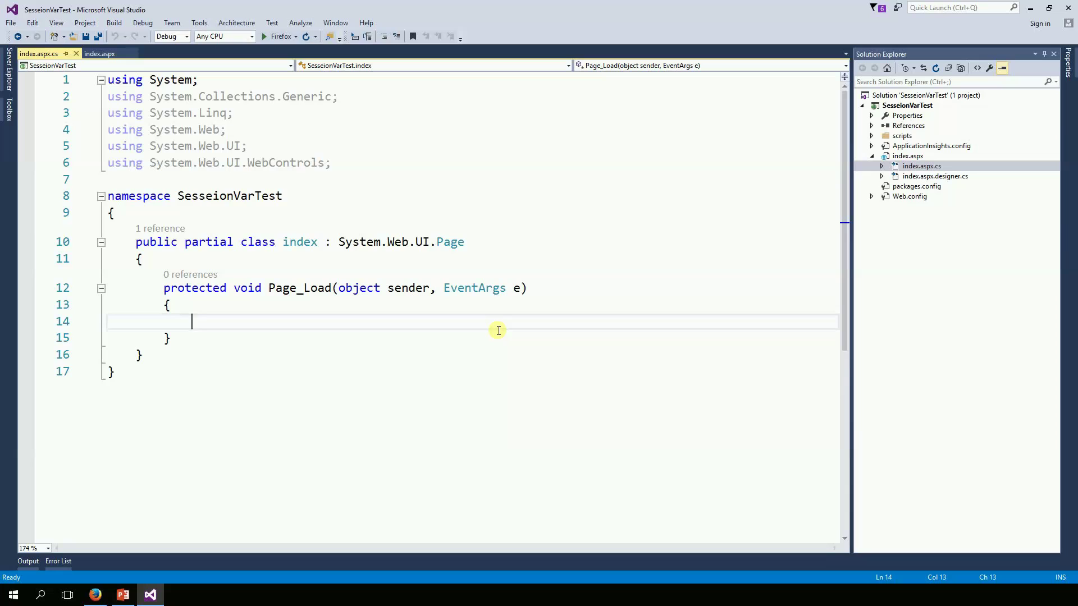
pyautogui.write('Sess')
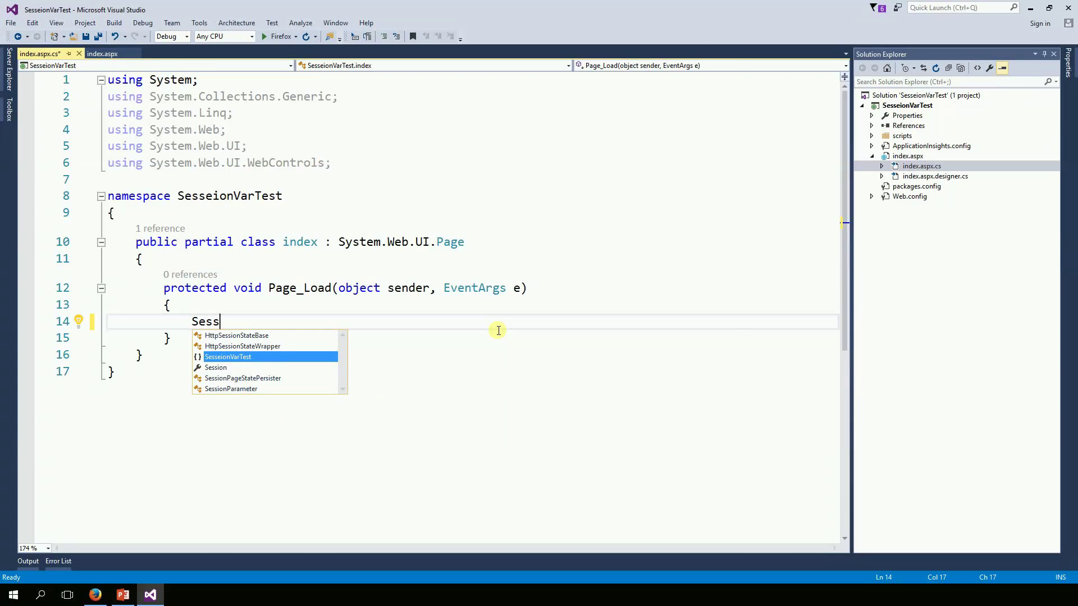
pyautogui.press('Down')
pyautogui.press('Tab')
pyautogui.write('[')
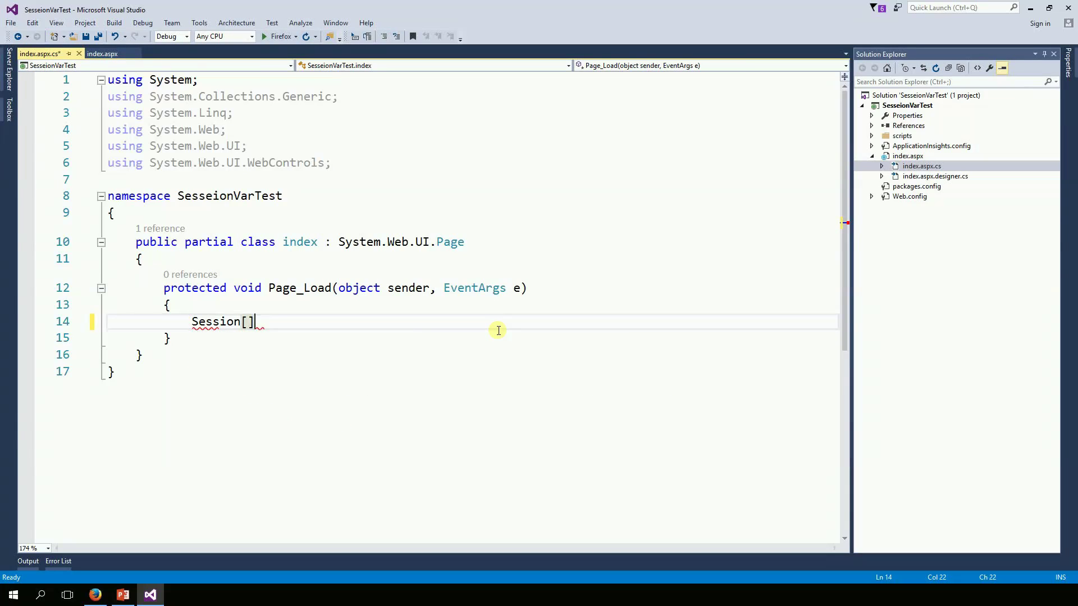
pyautogui.write('""')
pyautogui.press('Left')
pyautogui.write('u')
pyautogui.press('BackSpace')
pyautogui.write('user')
pyautogui.write('ID')
pyautogui.press('End')
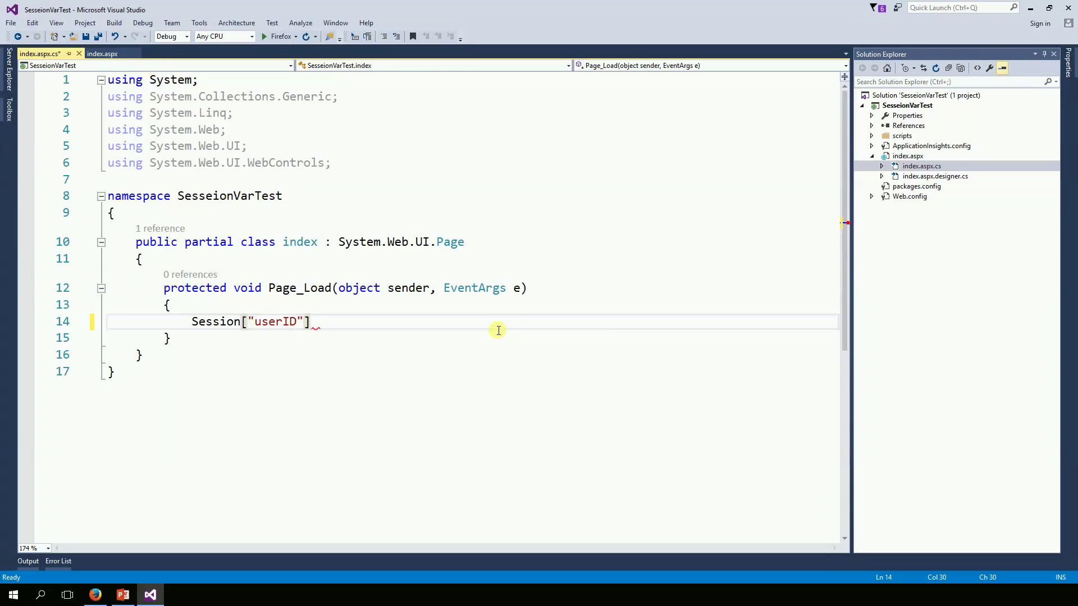
pyautogui.write('= ')
pyautogui.write('12')
pyautogui.write('3;')
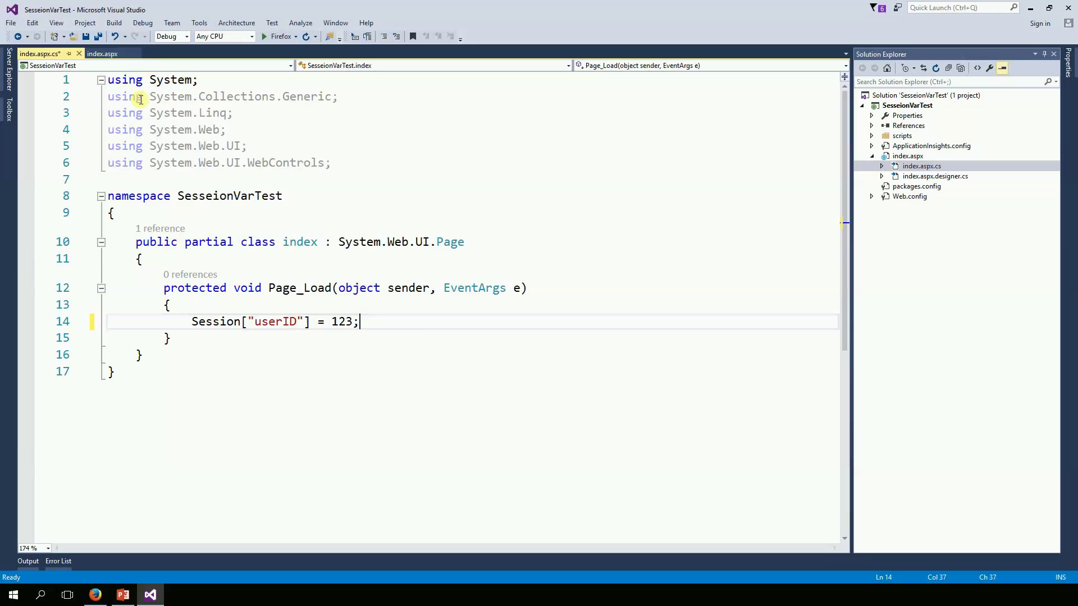
pyautogui.hotkey('ctrl', 's')
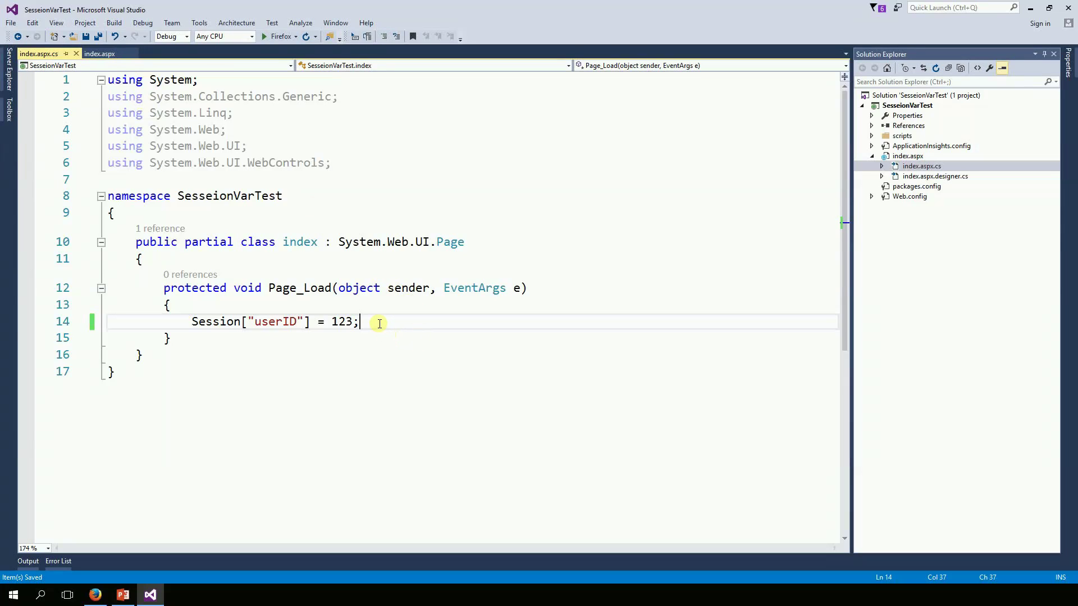
pyautogui.moveTo(362, 321); pyautogui.dragTo(192, 321)
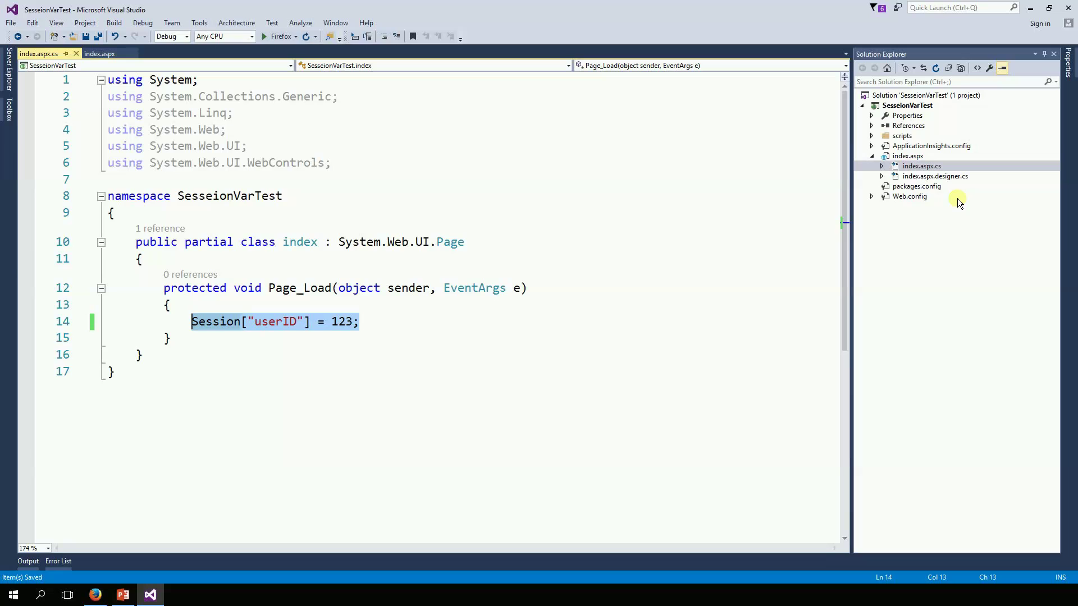
# - Add a secondPage web form and open its secondPage.aspx.cs code-behind
pyautogui.rightClick(901, 107)
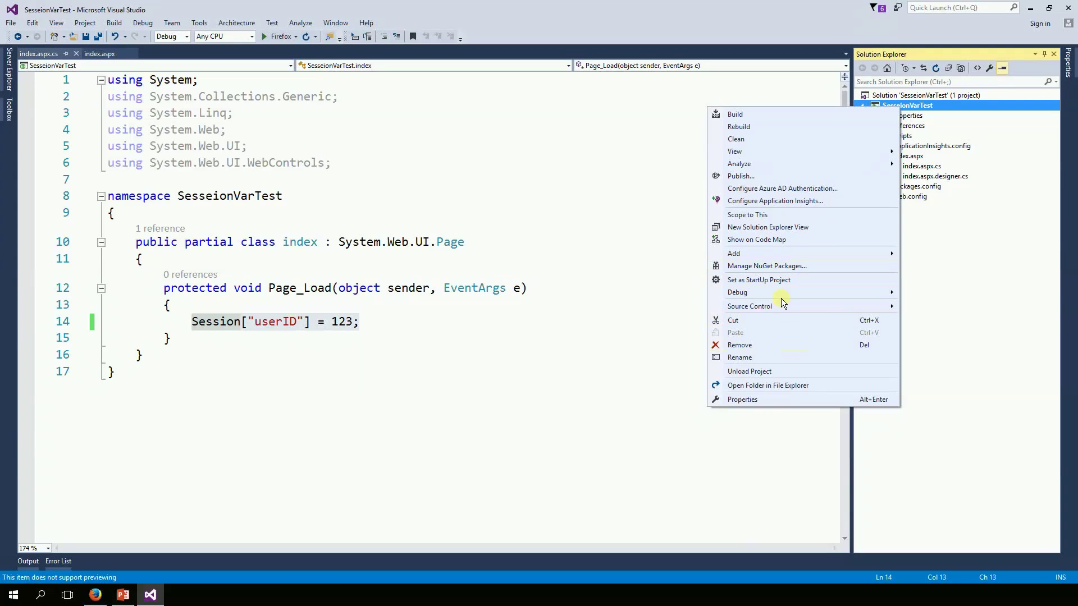
pyautogui.moveTo(757, 253)
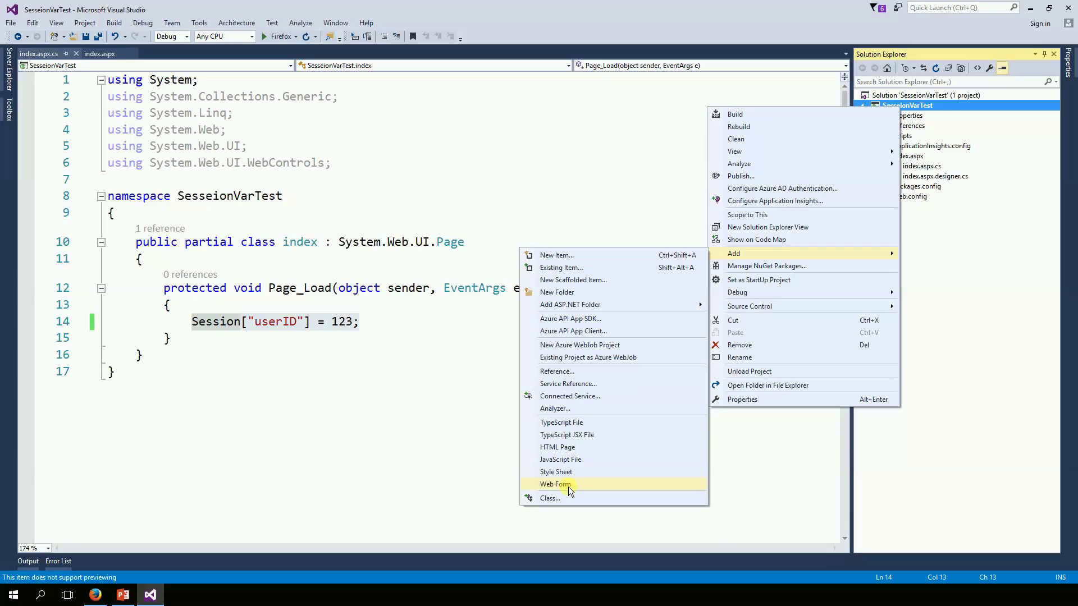
pyautogui.click(564, 486)
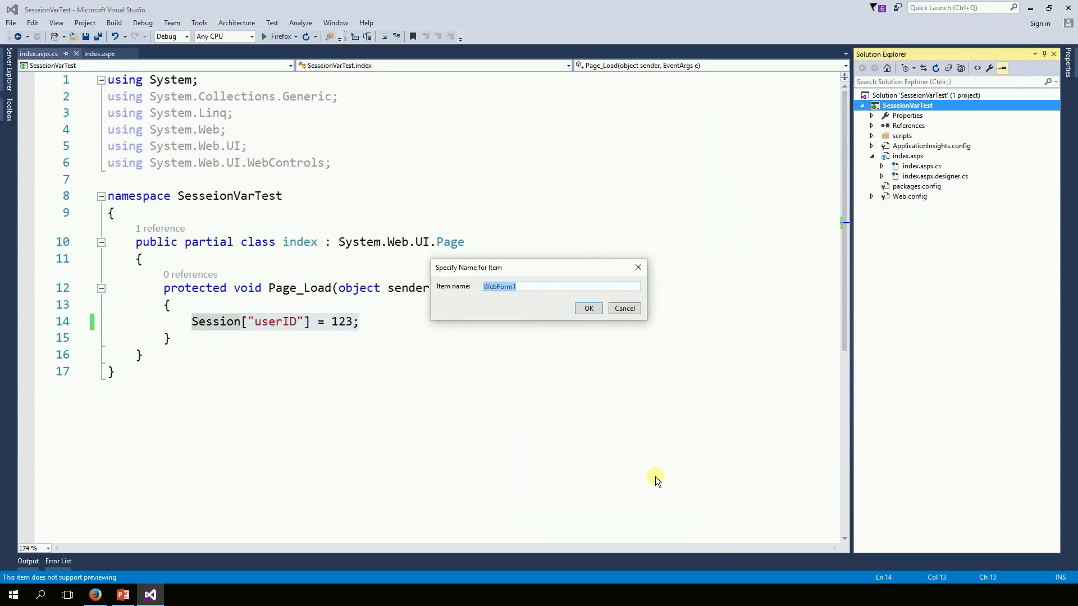
pyautogui.write('secondPage')
pyautogui.click(590, 308)
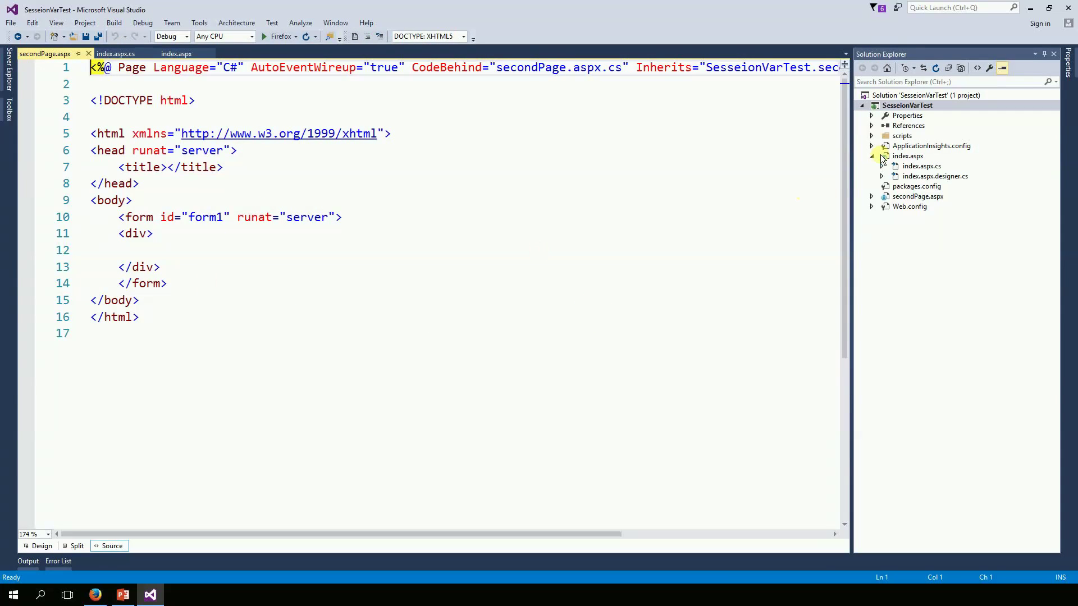
pyautogui.click(872, 196)
pyautogui.doubleClick(931, 206)
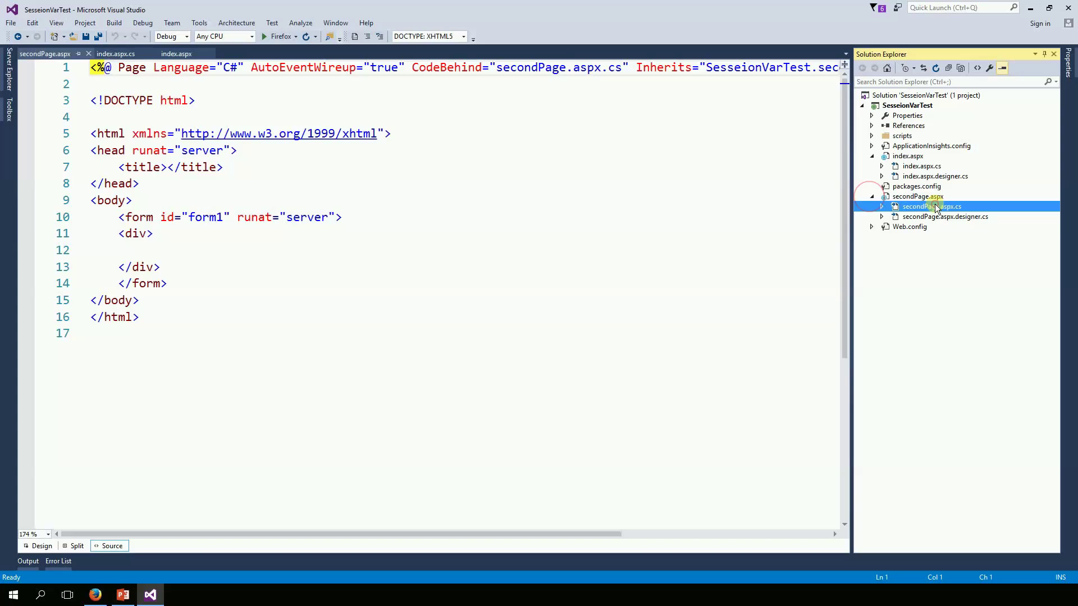
# - Begin the statement int uID = (int) Session[""]; in secondPage's Page_Load
pyautogui.click(300, 304)
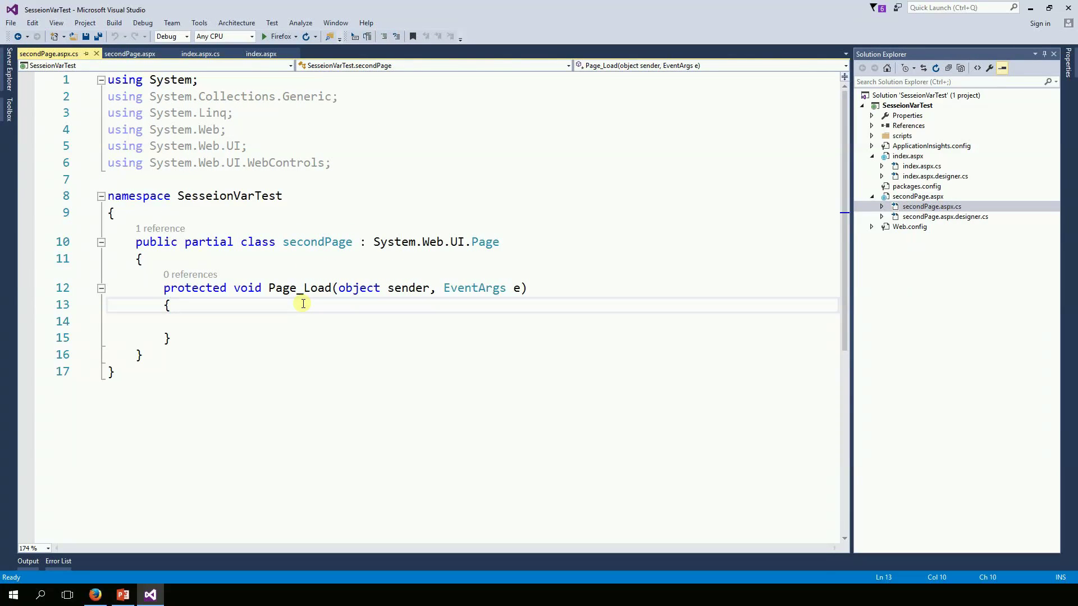
pyautogui.press('Return')
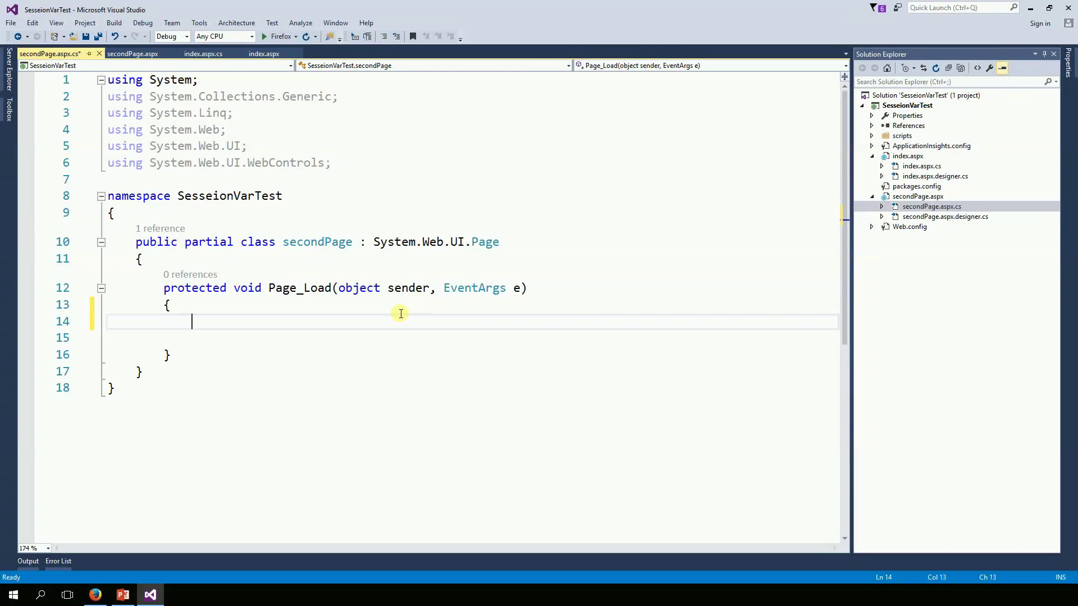
pyautogui.write('int ')
pyautogui.write('user')
pyautogui.press('BackSpace')
pyautogui.press('BackSpace')
pyautogui.press('BackSpace')
pyautogui.write('ID')
pyautogui.write(' = Session')
pyautogui.press('Escape')
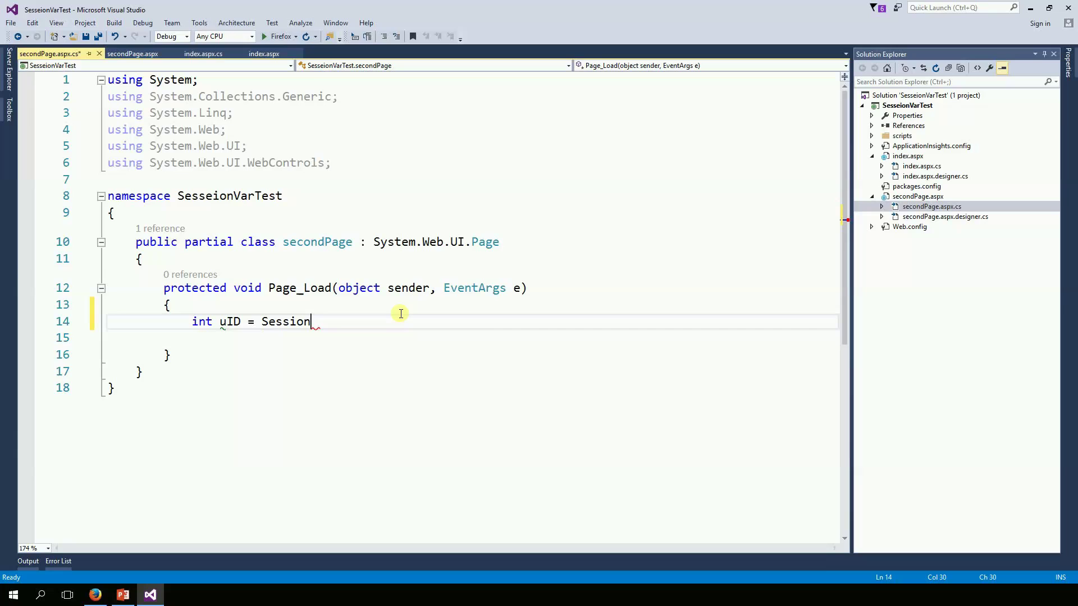
pyautogui.write('[]')
pyautogui.press('Left')
pyautogui.write('"')
pyautogui.press('BackSpace')
pyautogui.write('""]')
pyautogui.write(';')
pyautogui.click(325, 323)
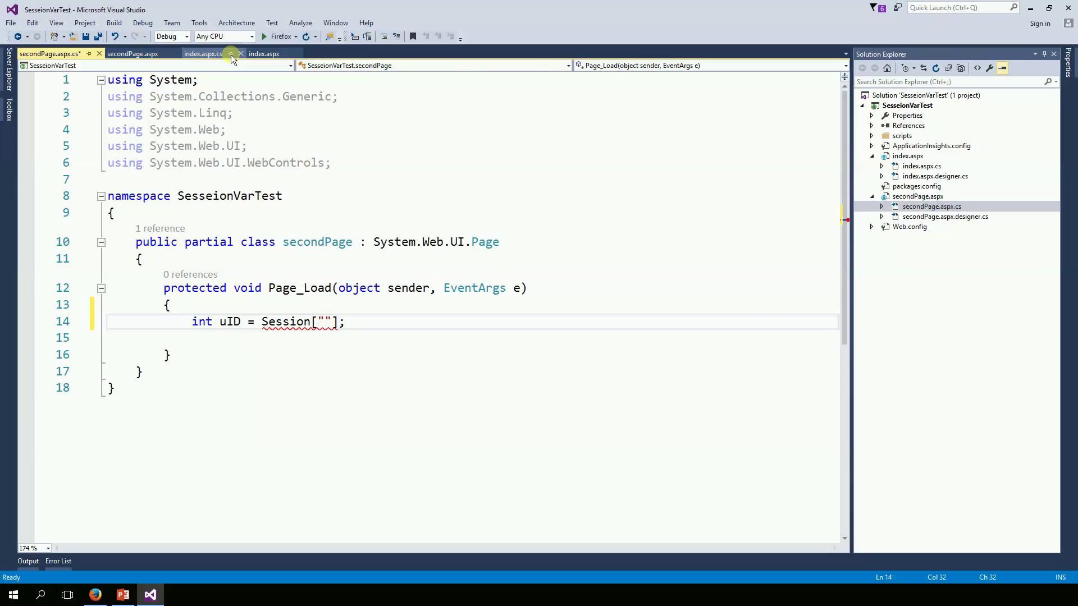
# - Copy the userID key from index.aspx.cs and paste it between the quotes
pyautogui.click(208, 53)
pyautogui.click(390, 374)
pyautogui.doubleClick(274, 320)
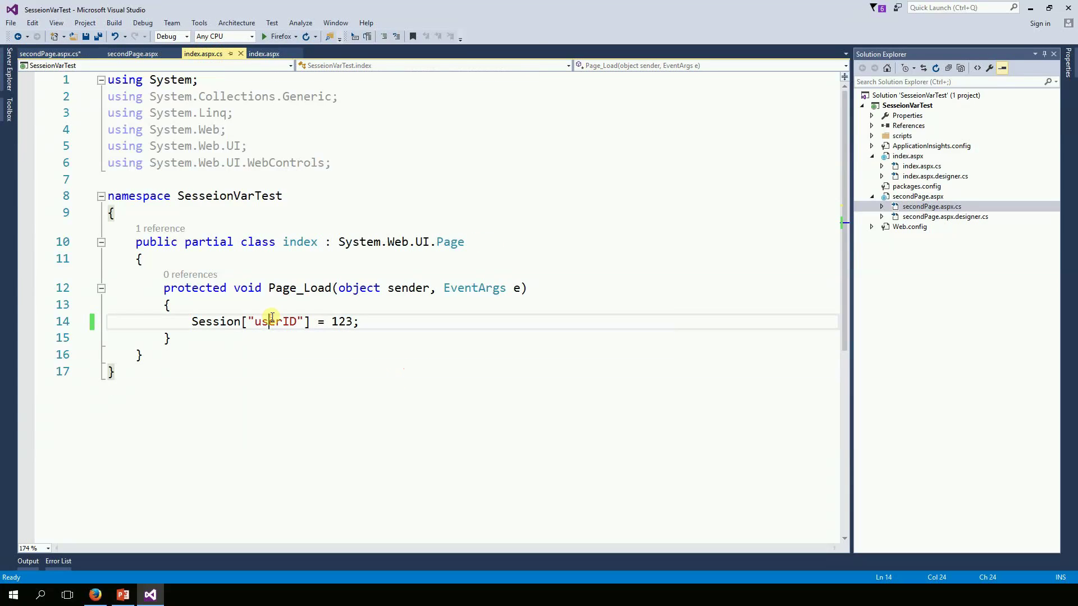
pyautogui.rightClick(274, 322)
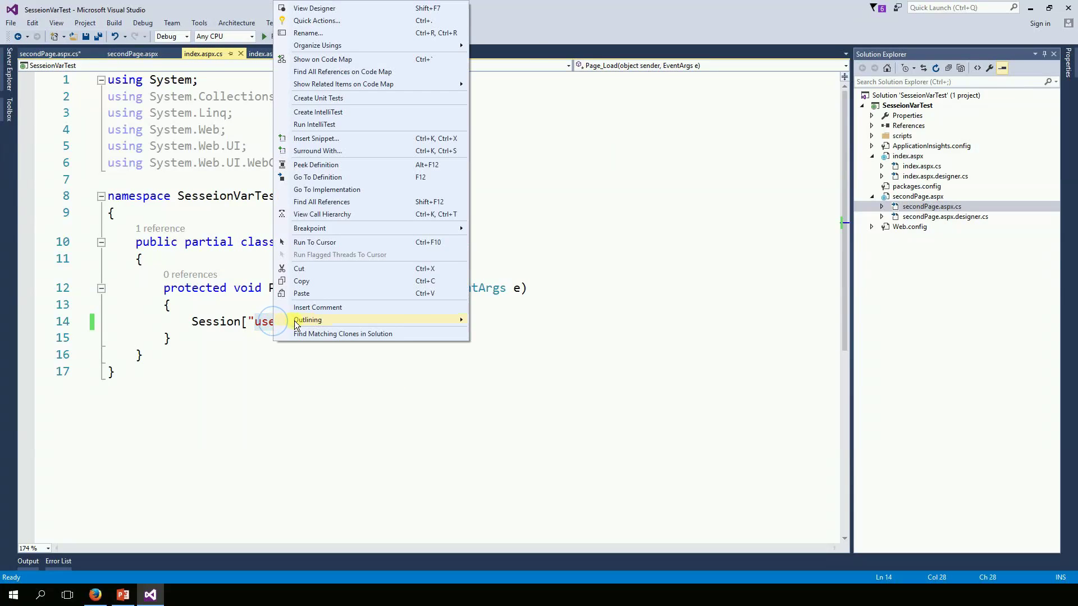
pyautogui.click(302, 282)
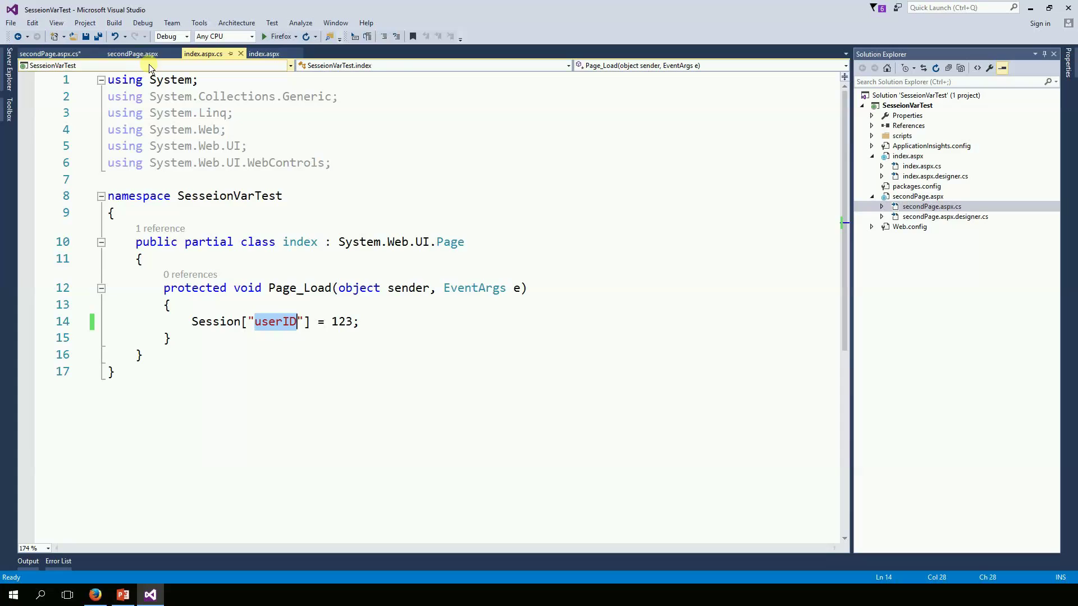
pyautogui.click(49, 53)
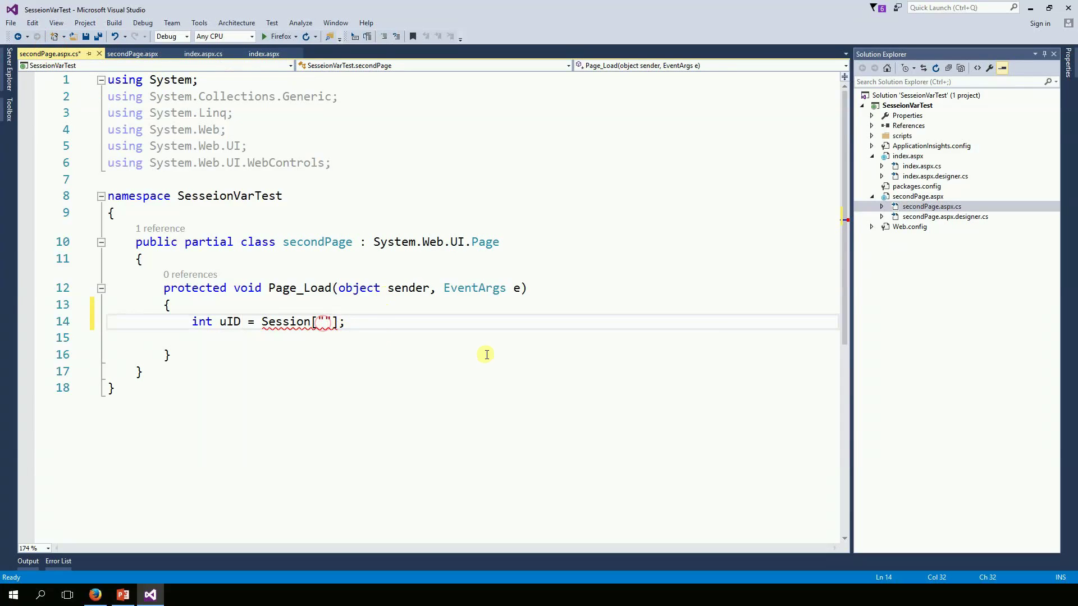
pyautogui.hotkey('ctrl', 'v')
# - Fix the spacing before Session, add a blank line, and save secondPage.aspx.cs
pyautogui.click(512, 415)
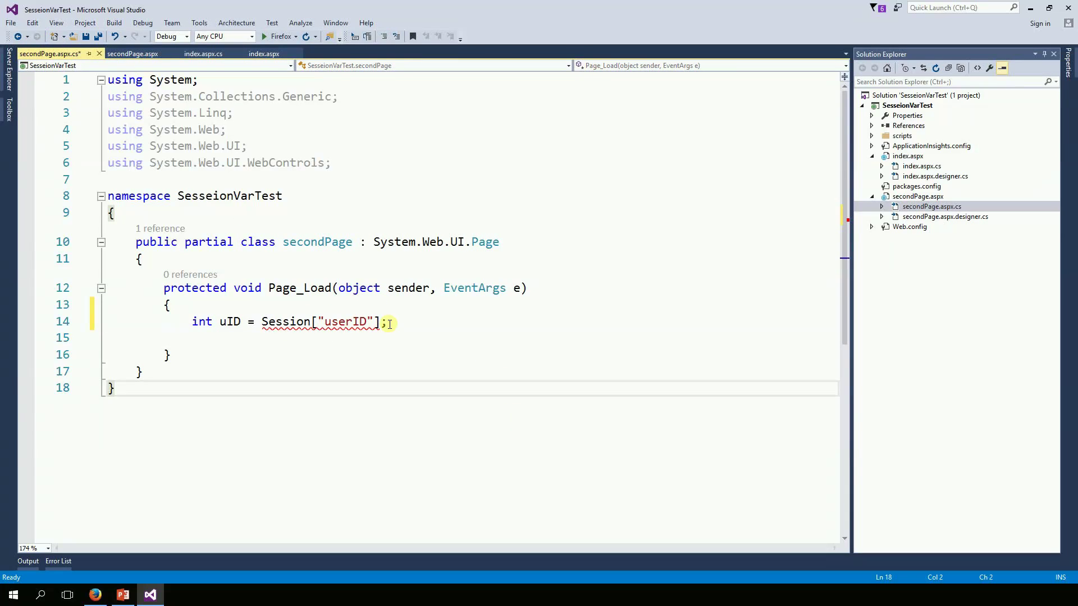
pyautogui.click(261, 322)
pyautogui.press('Left')
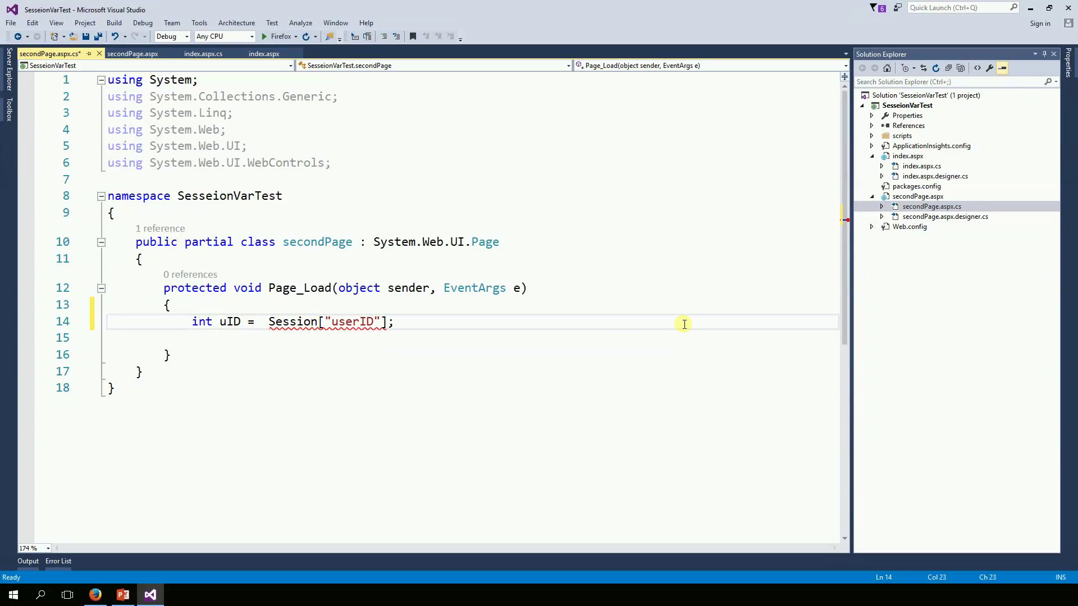
pyautogui.write('(')
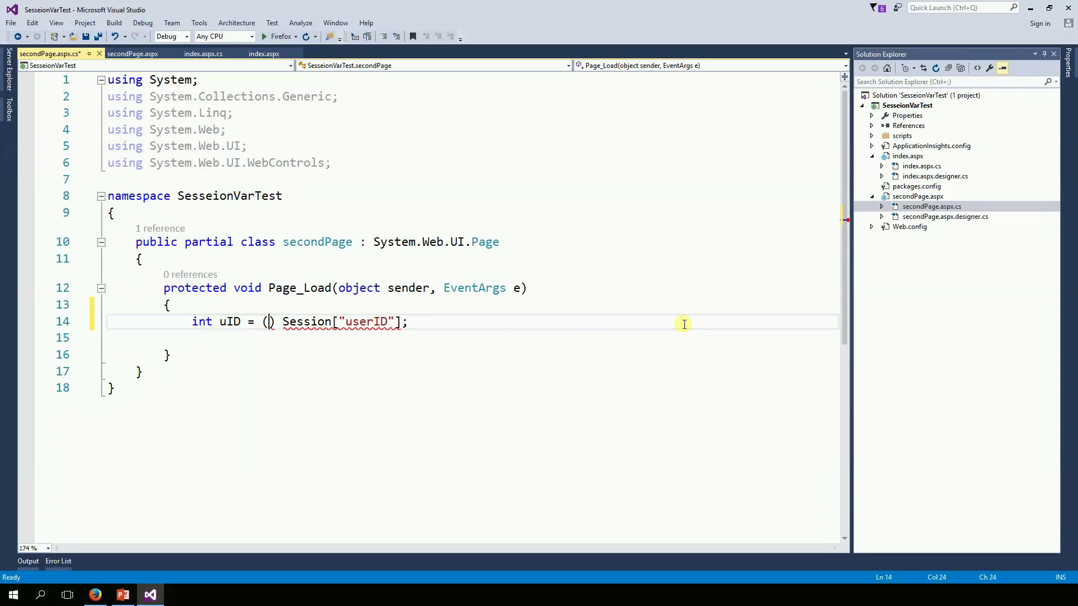
pyautogui.write('int')
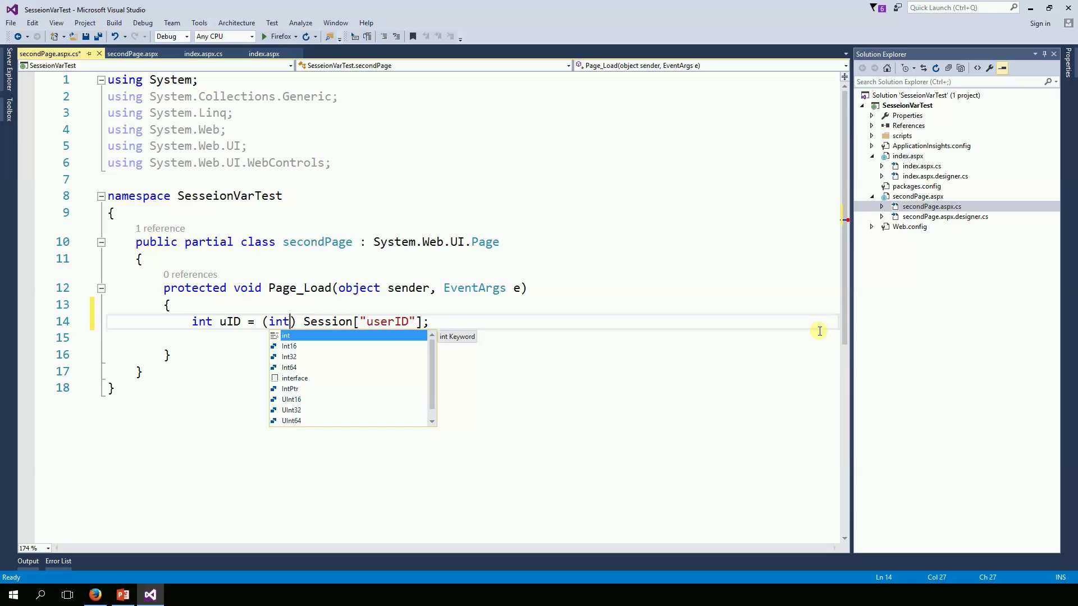
pyautogui.click(662, 368)
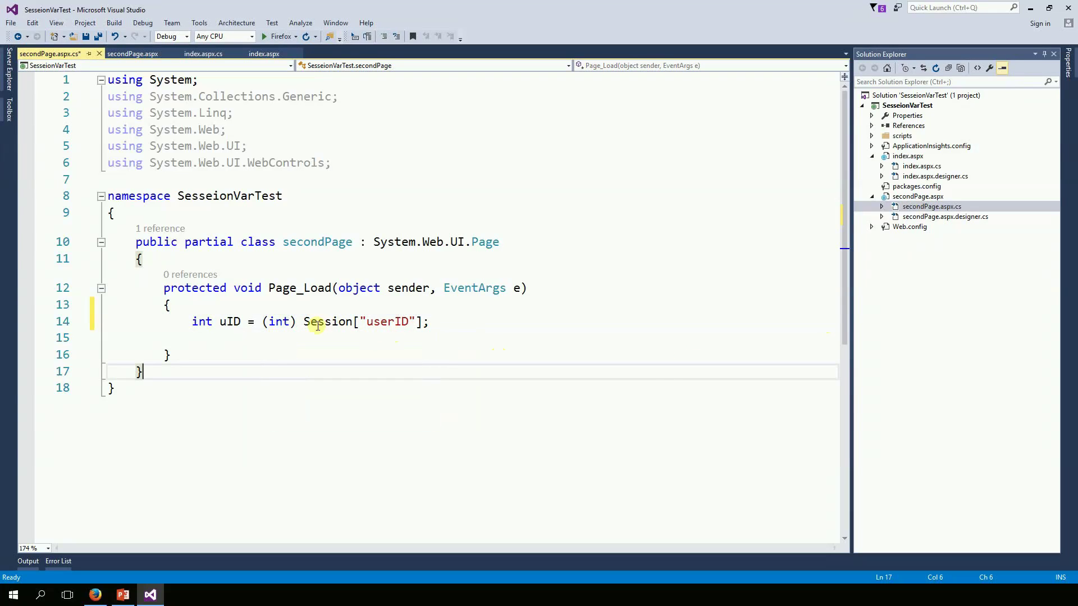
pyautogui.click(221, 335)
pyautogui.press('Return')
pyautogui.hotkey('ctrl', 's')
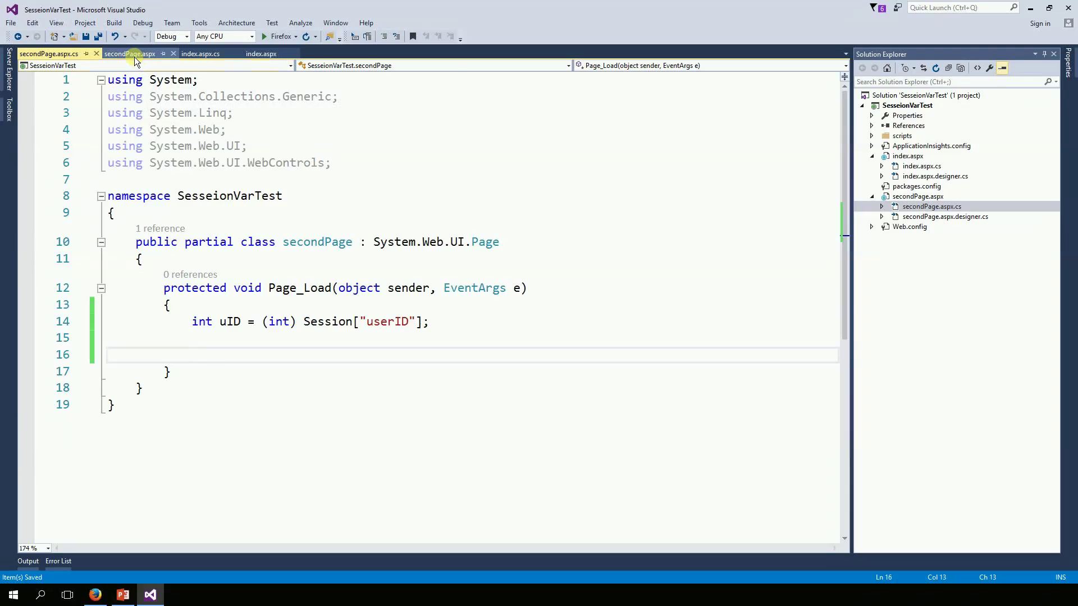
# - Delete the default form and div block from secondPage.aspx's body
pyautogui.click(134, 56)
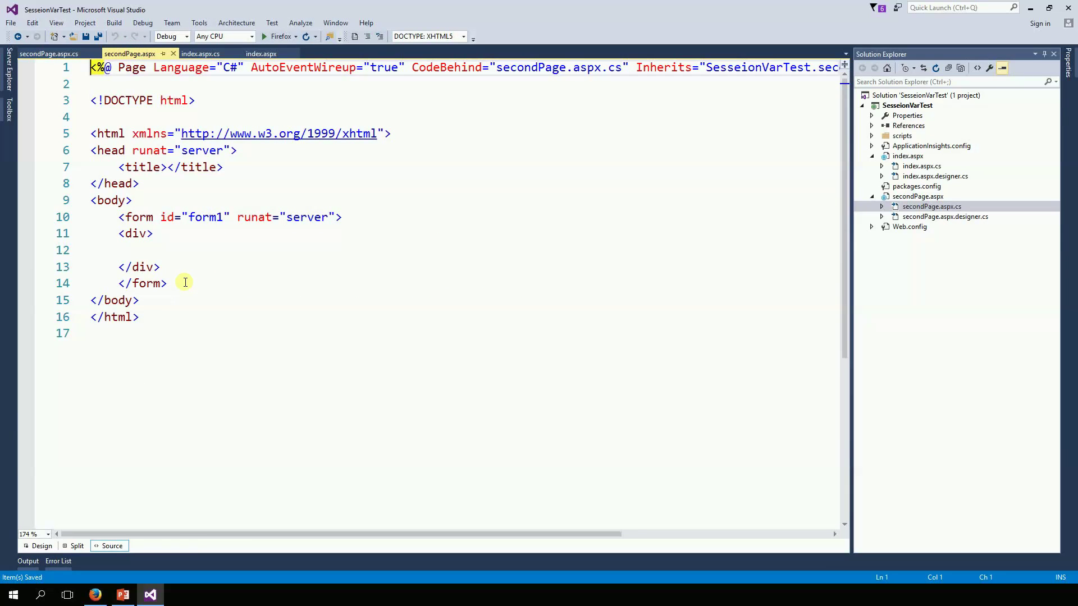
pyautogui.moveTo(180, 283); pyautogui.dragTo(120, 222)
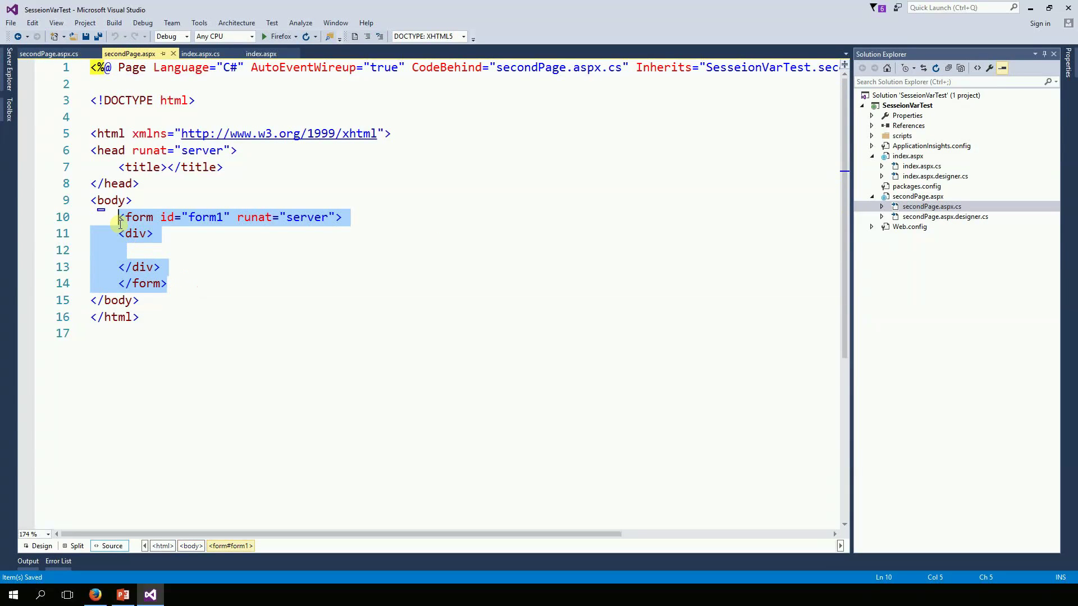
pyautogui.press('Delete')
pyautogui.press('Return')
pyautogui.press('Return')
# - Add <asp:Label ID="lbl_id" runat="server"></asp:Label> in the body and save
pyautogui.press('Up')
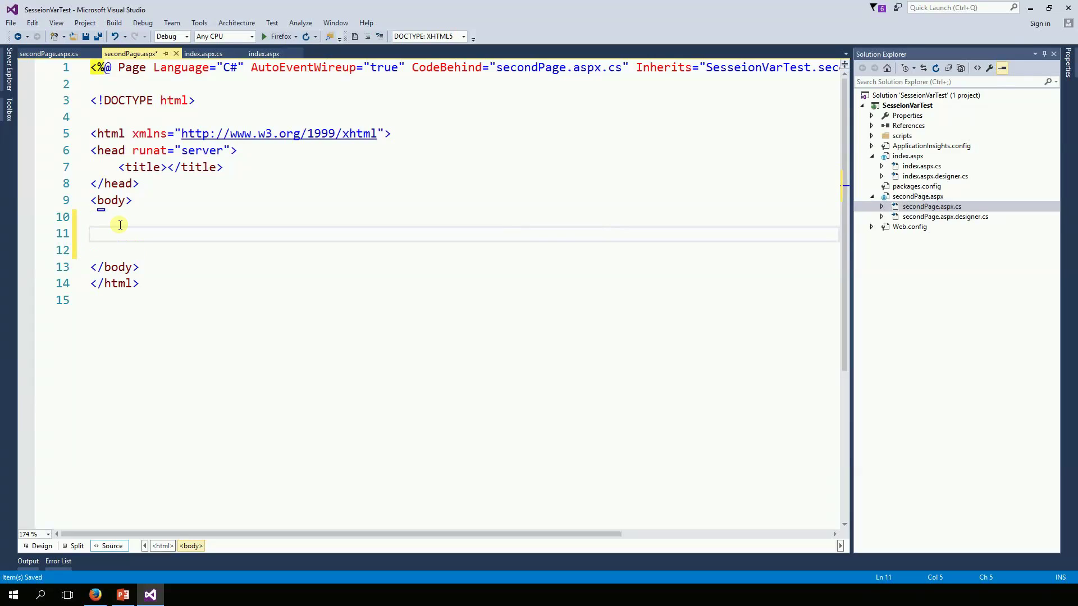
pyautogui.write('<as')
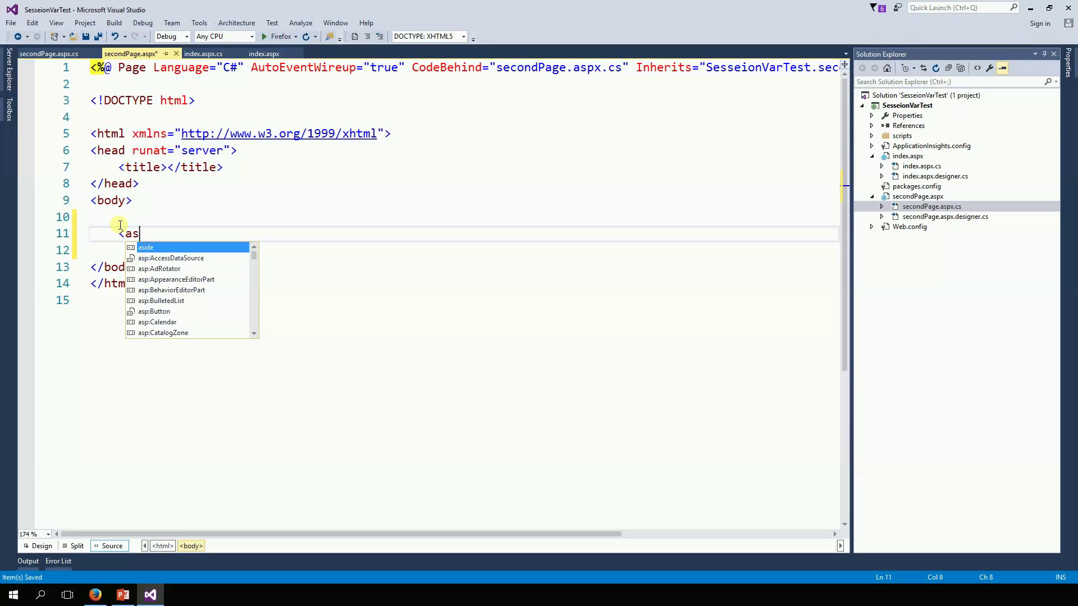
pyautogui.write('p:L')
pyautogui.press('Tab')
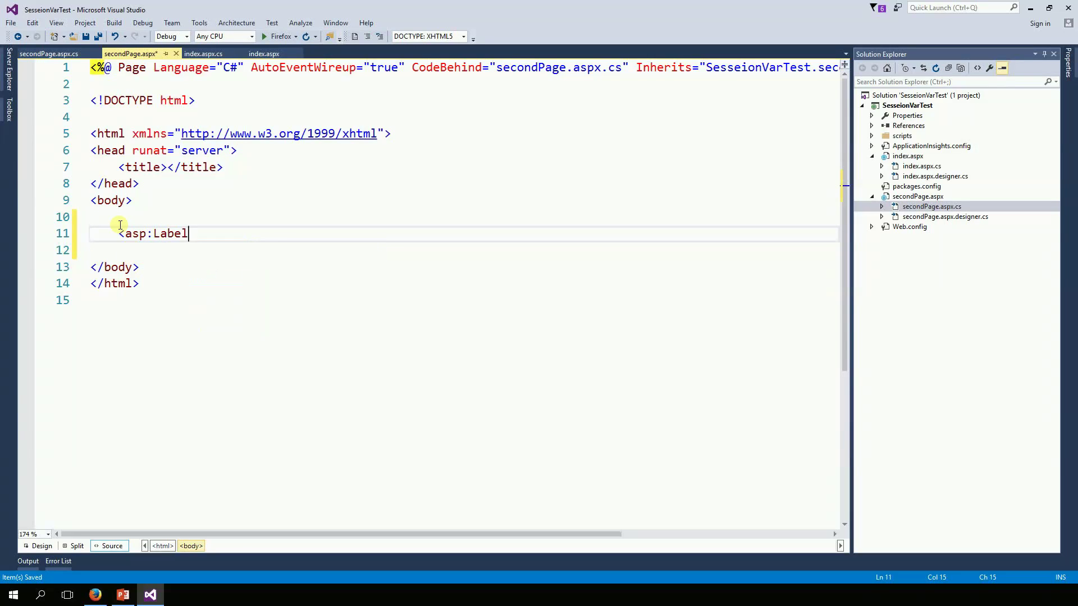
pyautogui.write('ID="lbl_id" ru ></asp:Label>')
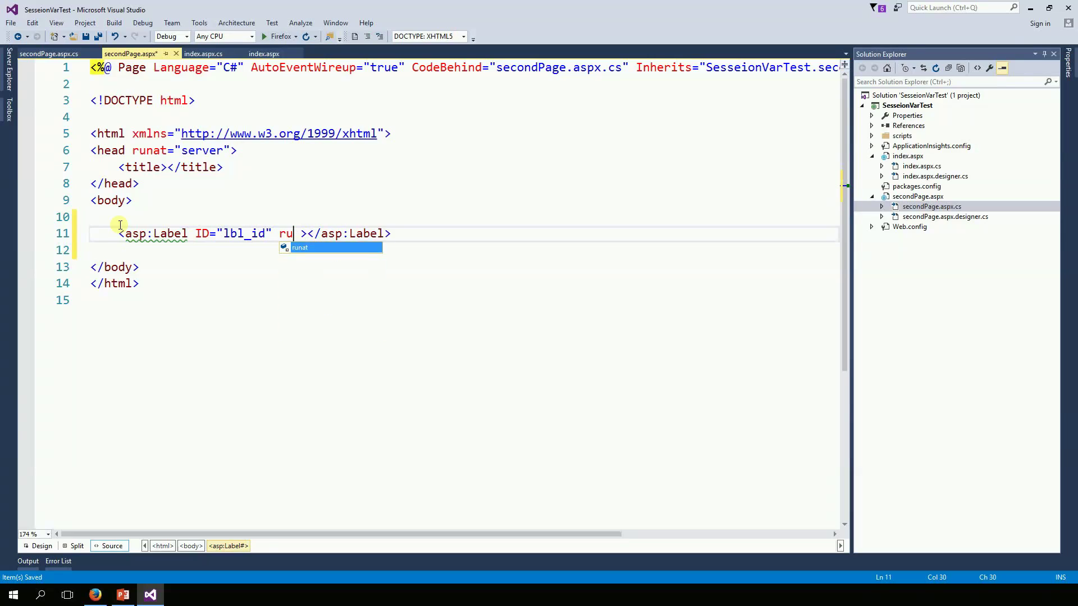
pyautogui.write('nat')
pyautogui.press('Down')
pyautogui.press('Up')
pyautogui.write('="server"')
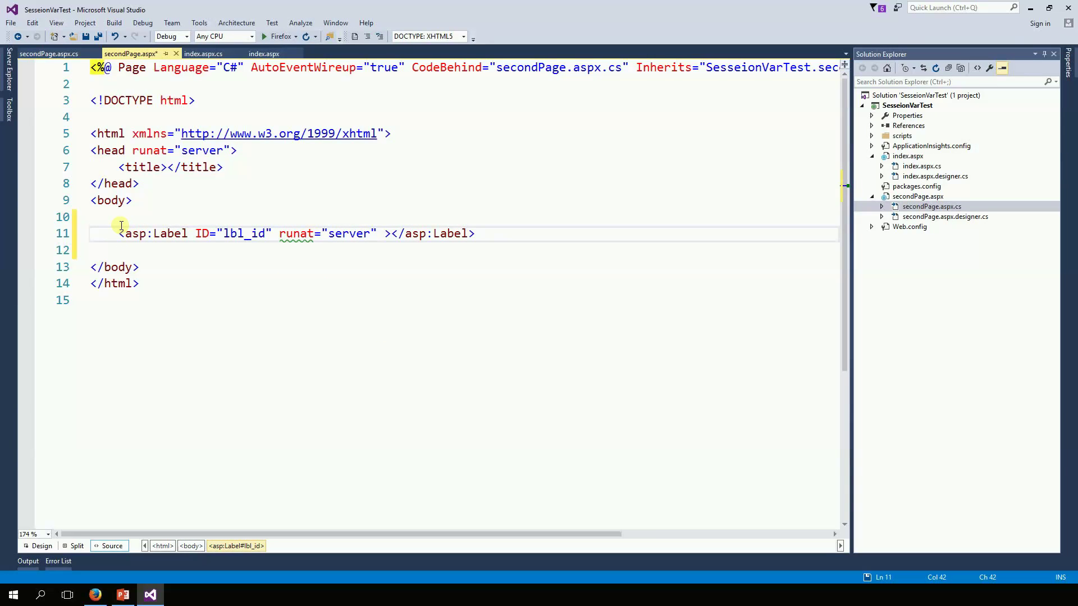
pyautogui.hotkey('ctrl', 's')
# - Add lbl_id.Text = uID.ToString(); to secondPage's Page_Load and save it
pyautogui.click(68, 54)
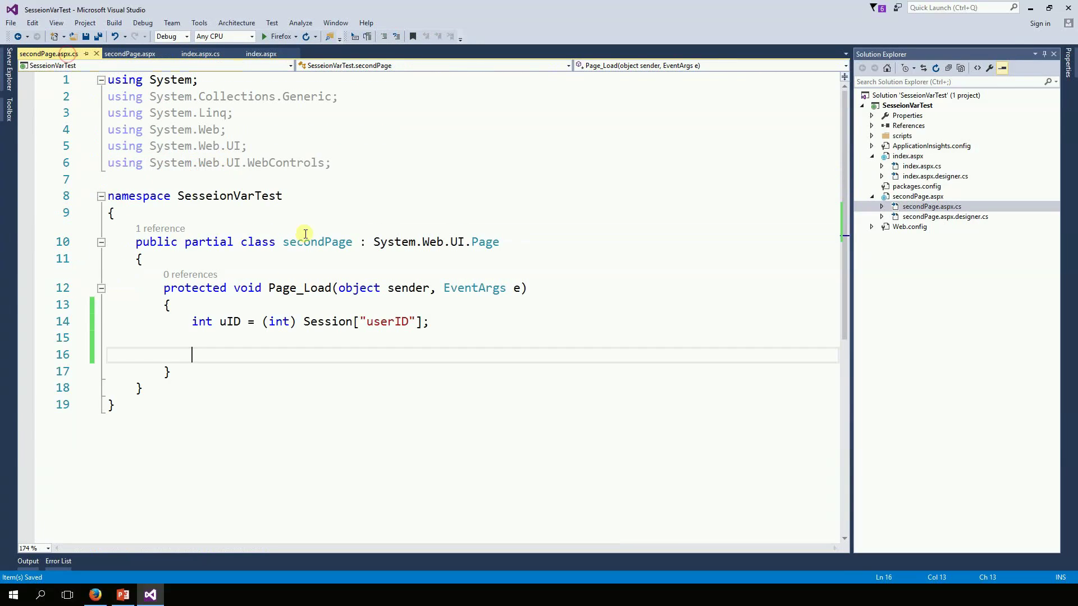
pyautogui.write('l')
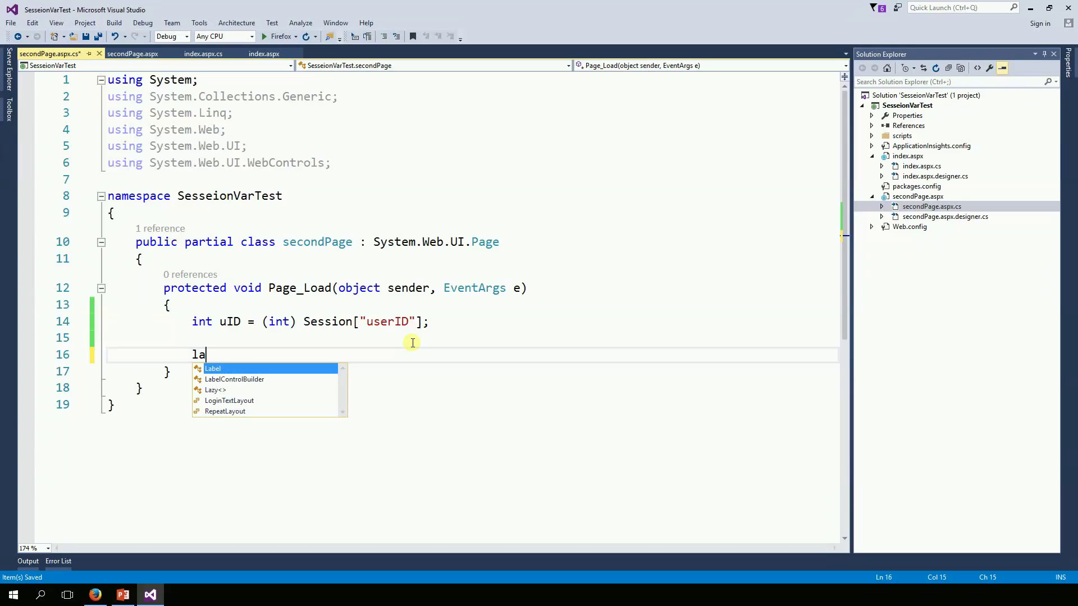
pyautogui.write('b')
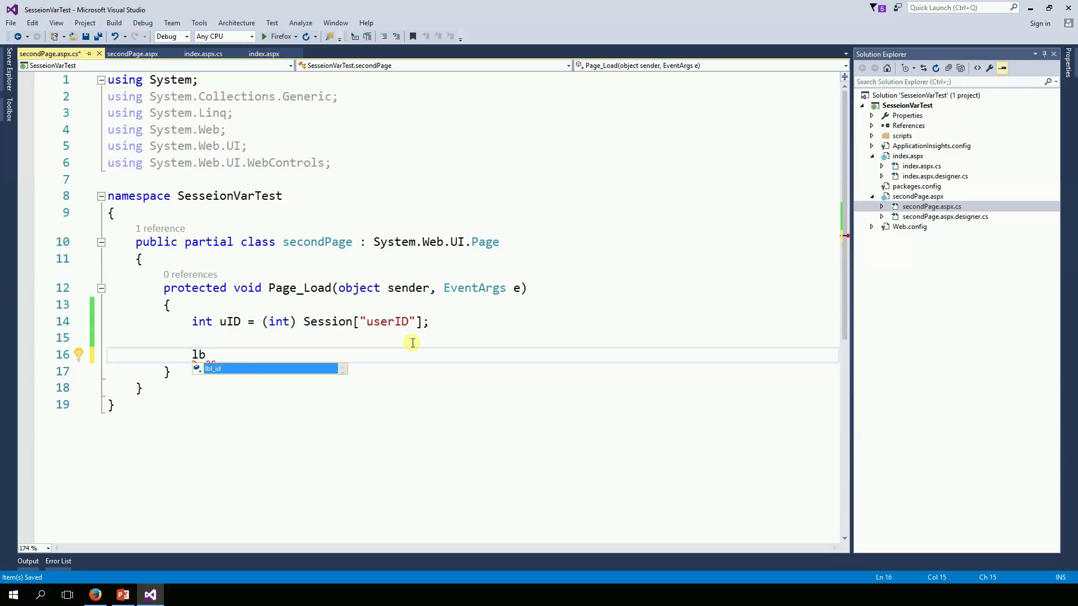
pyautogui.press('Tab')
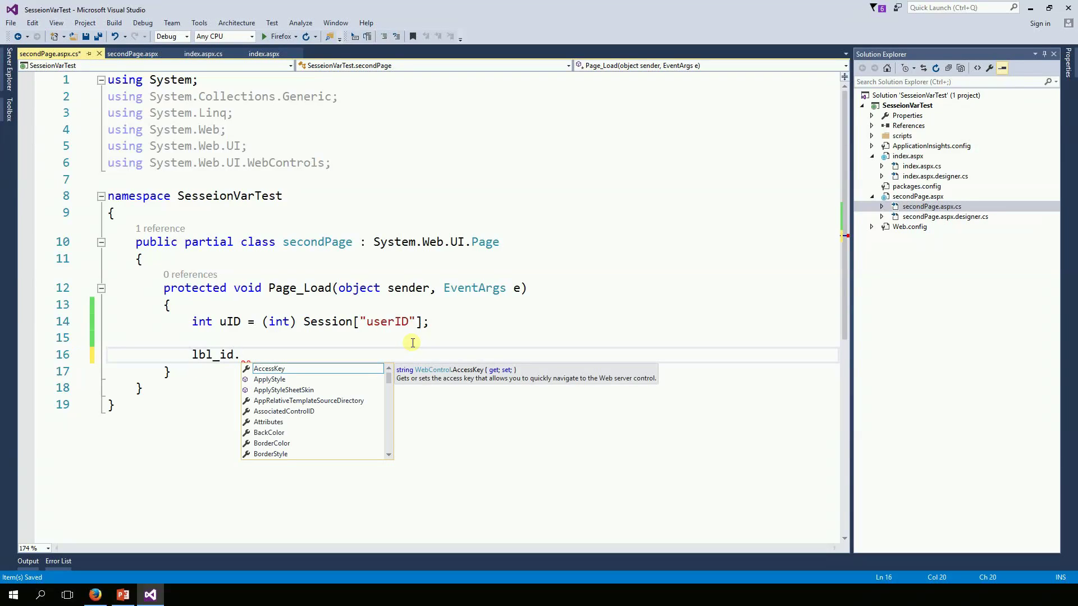
pyautogui.write('te')
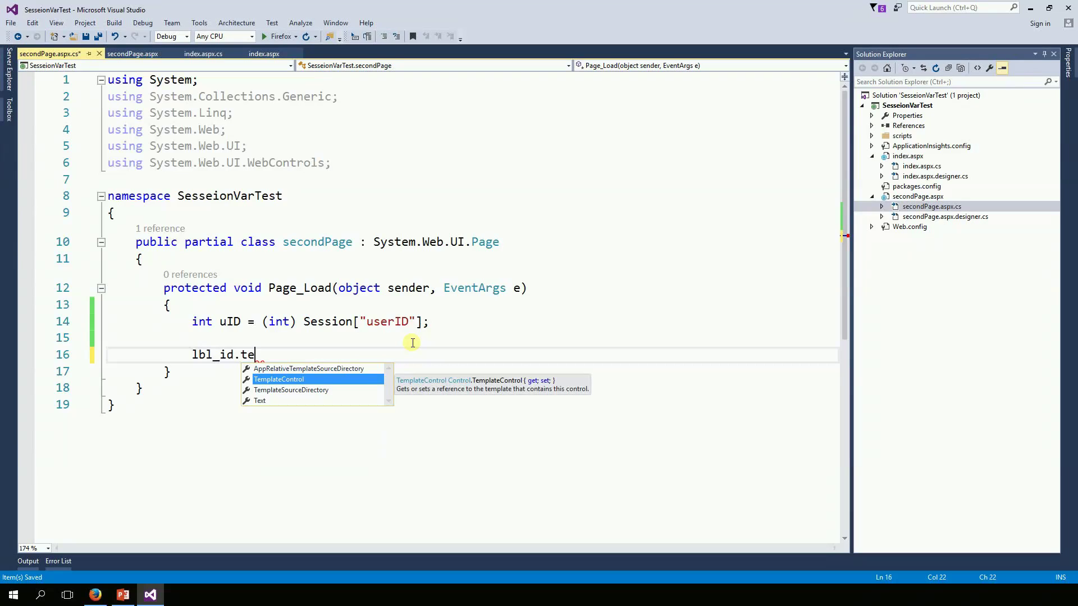
pyautogui.write('x')
pyautogui.press('Tab')
pyautogui.write('= ')
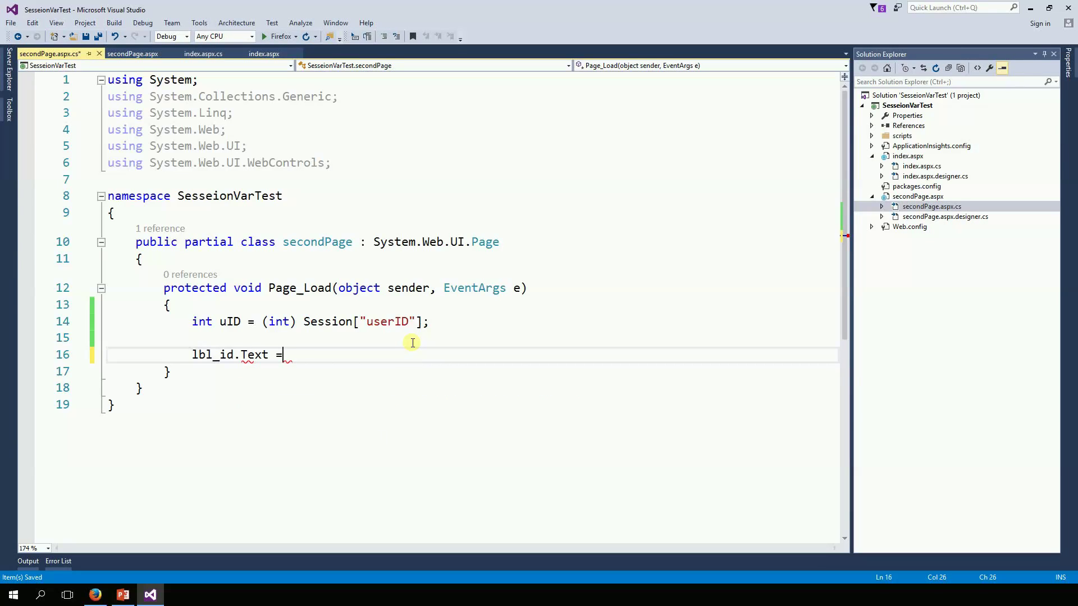
pyautogui.write('uID.;')
pyautogui.press('Left')
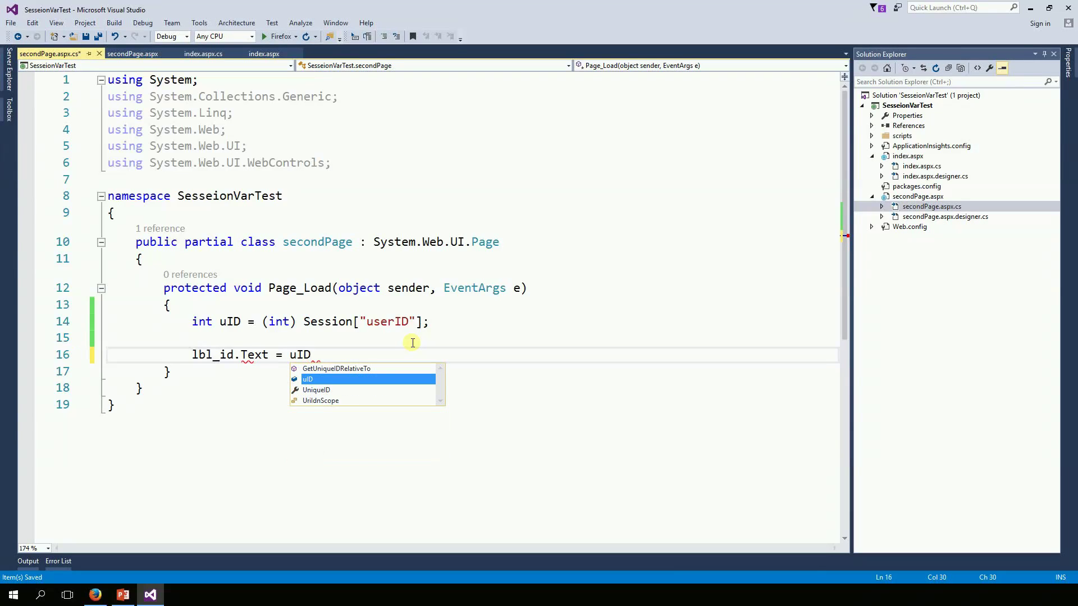
pyautogui.write('to;')
pyautogui.press('Tab')
pyautogui.write('()')
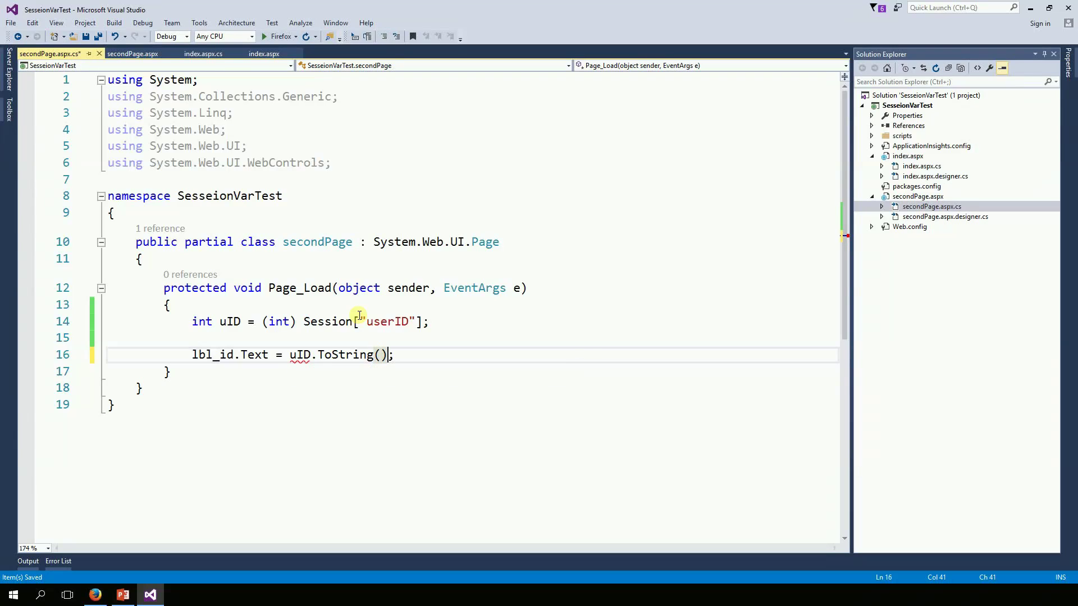
pyautogui.hotkey('ctrl', 's')
pyautogui.press('Down')
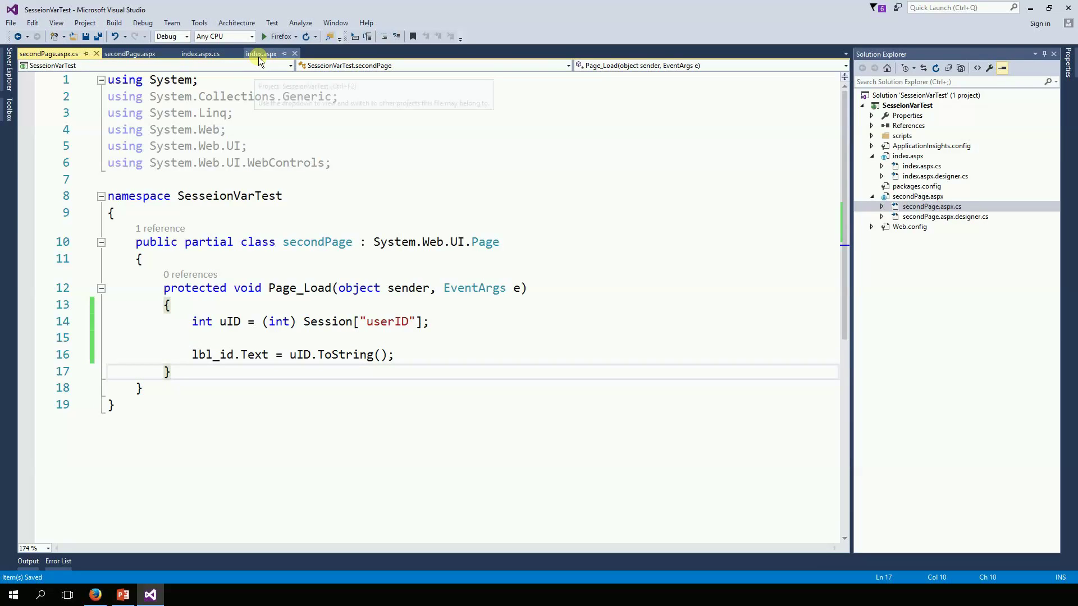
# - Delete the default form and div block from index.aspx's body
pyautogui.click(259, 56)
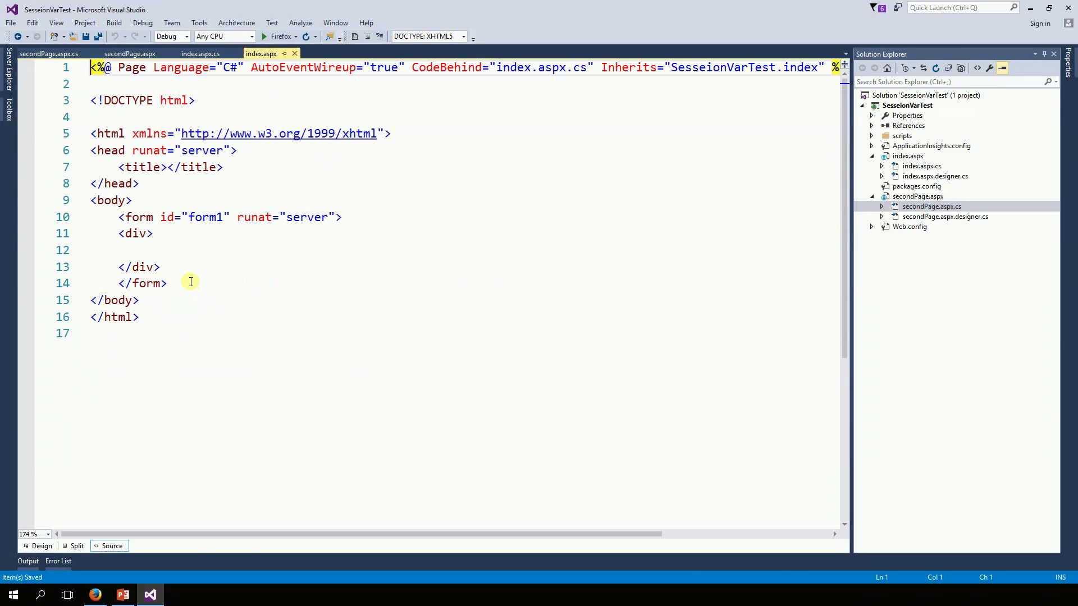
pyautogui.moveTo(187, 283)
pyautogui.mouseDown()
pyautogui.moveTo(105, 233)
pyautogui.moveTo(119, 217)
pyautogui.mouseUp()
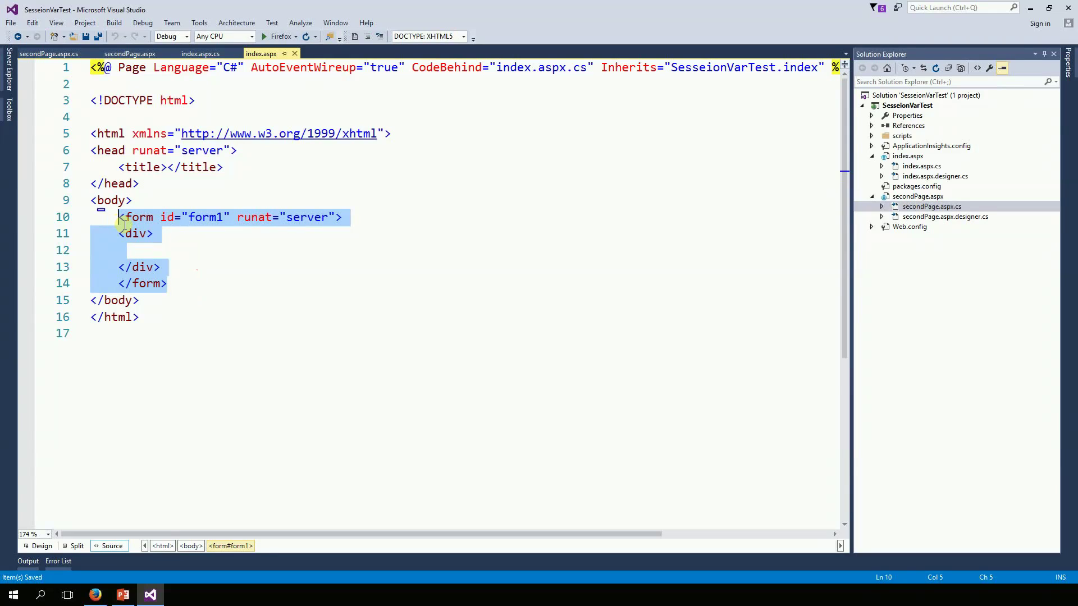
pyautogui.press('Delete')
pyautogui.press('Return')
pyautogui.press('Return')
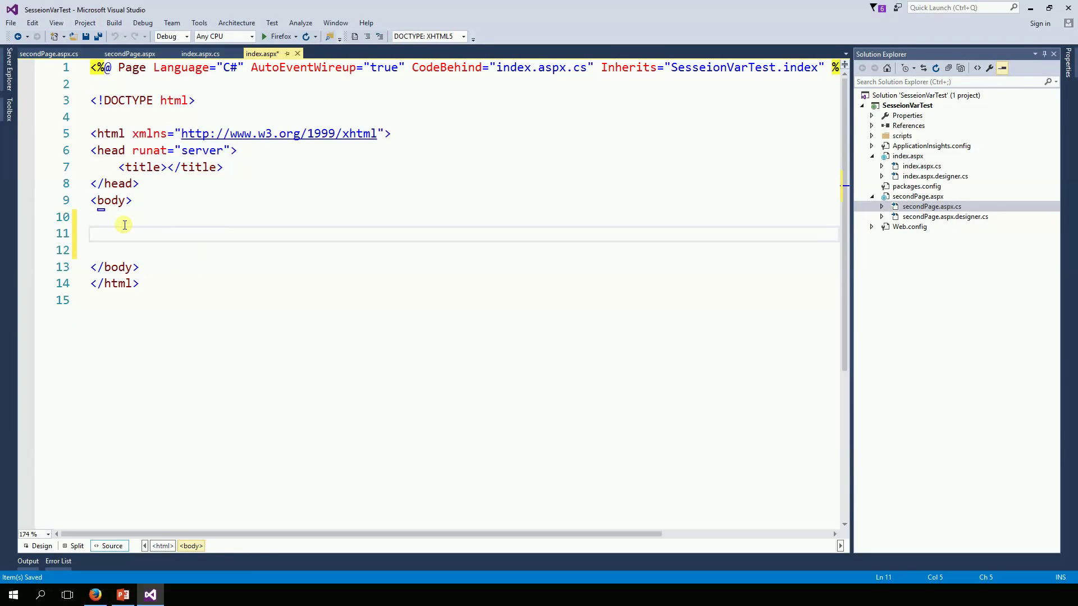
# - Add a 'Go to Second Page' link to secondPage.aspx, save, and run the site
pyautogui.press('Up')
pyautogui.write('<a></a>')
pyautogui.press('Left')
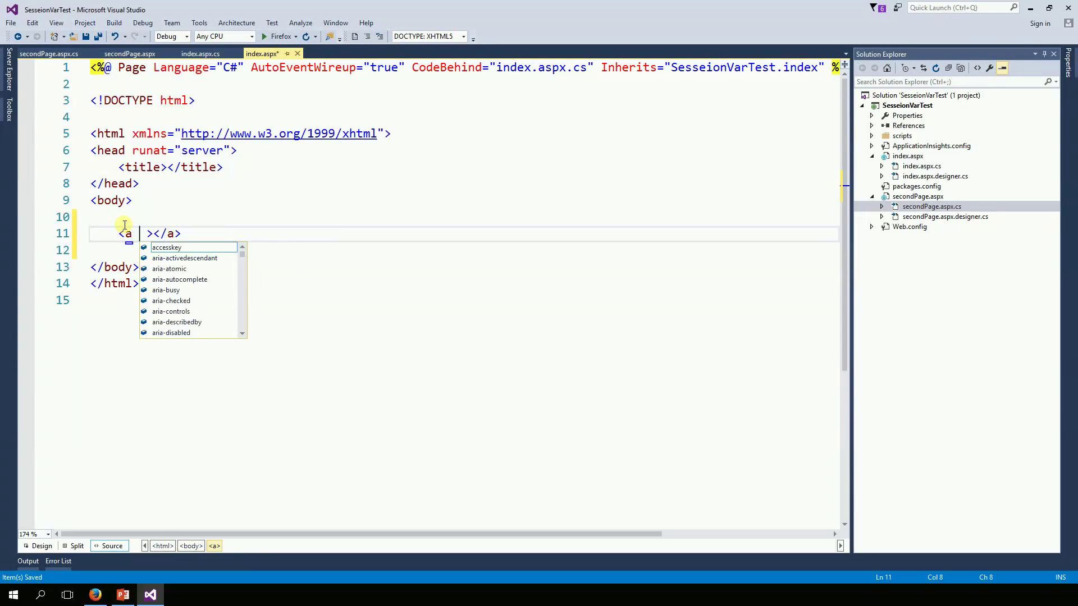
pyautogui.write('hr')
pyautogui.press('Tab')
pyautogui.write('=')
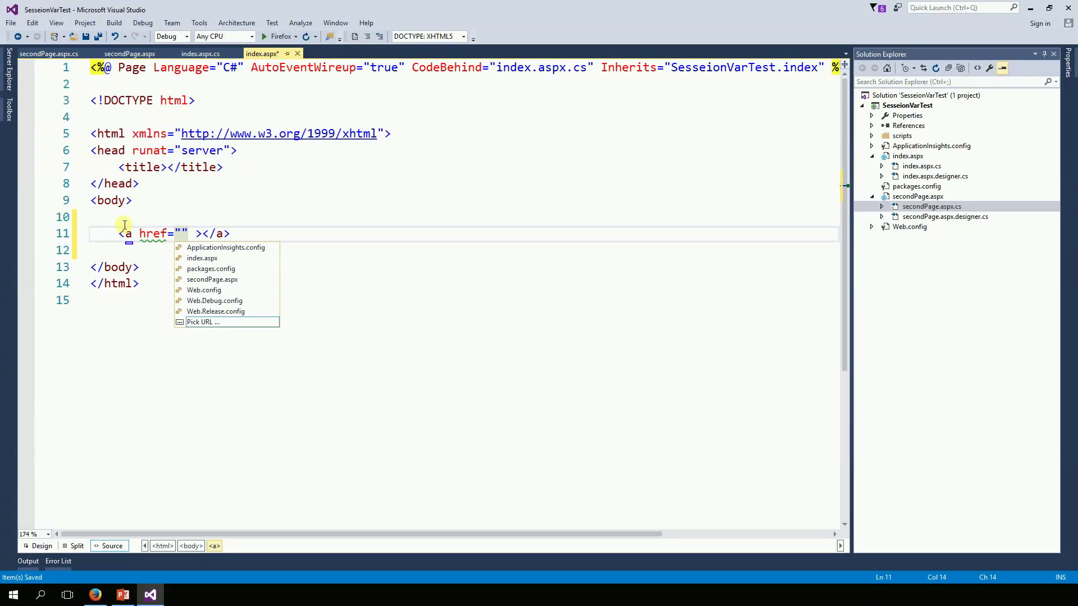
pyautogui.press('Up')
pyautogui.press('Up')
pyautogui.press('Up')
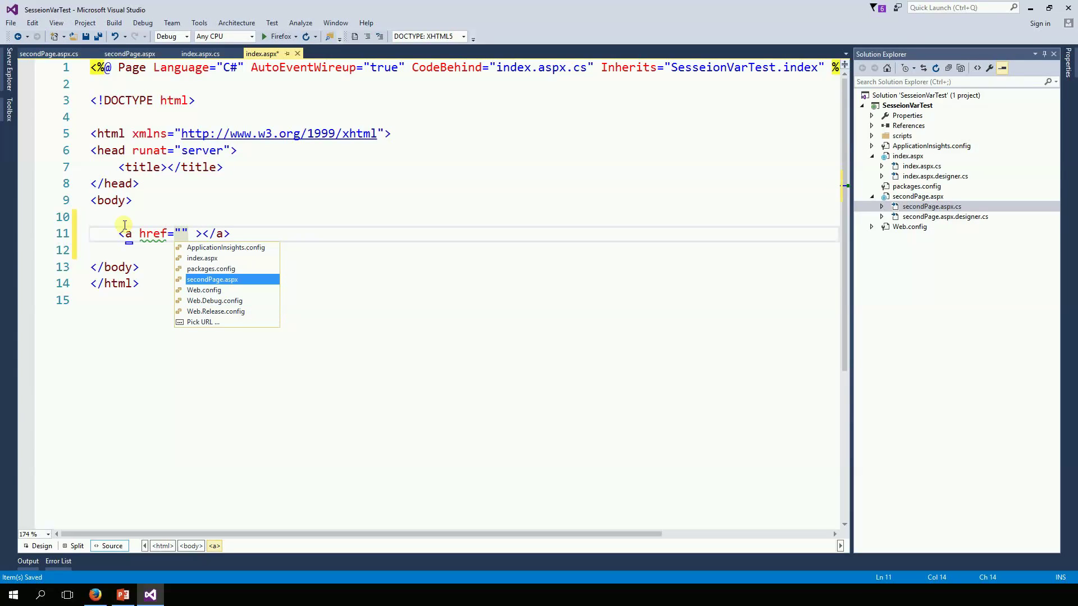
pyautogui.press('Return')
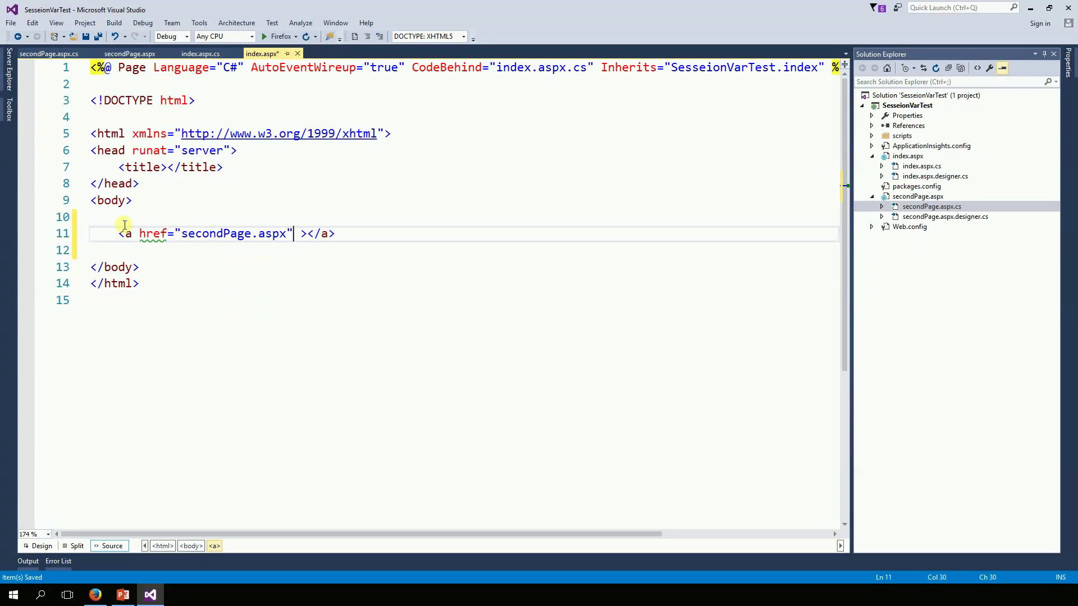
pyautogui.write('Go to Sec')
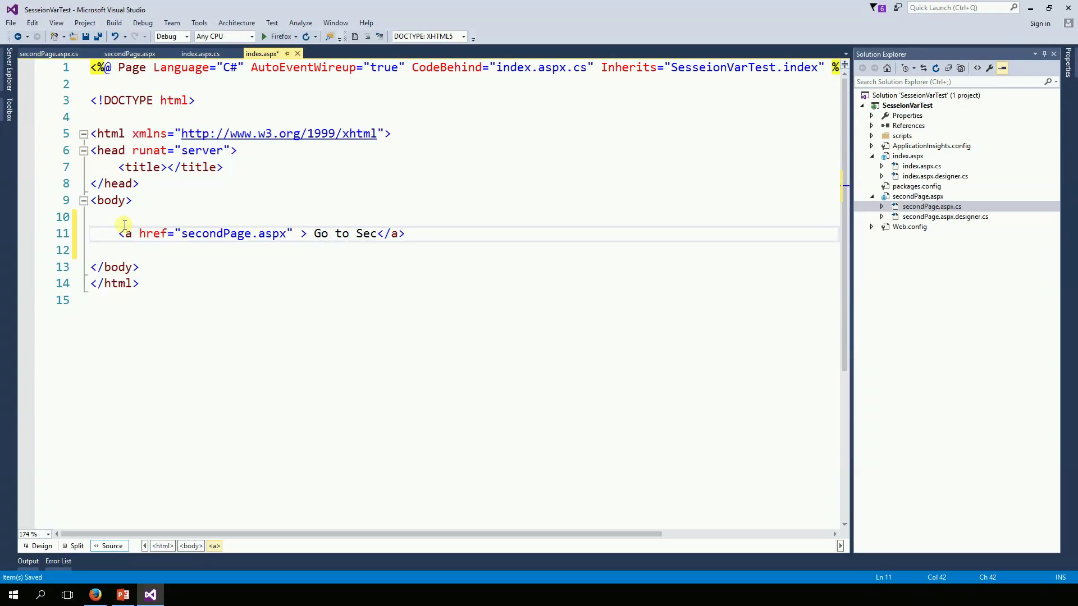
pyautogui.write('ond Page')
pyautogui.hotkey('ctrl', 's')
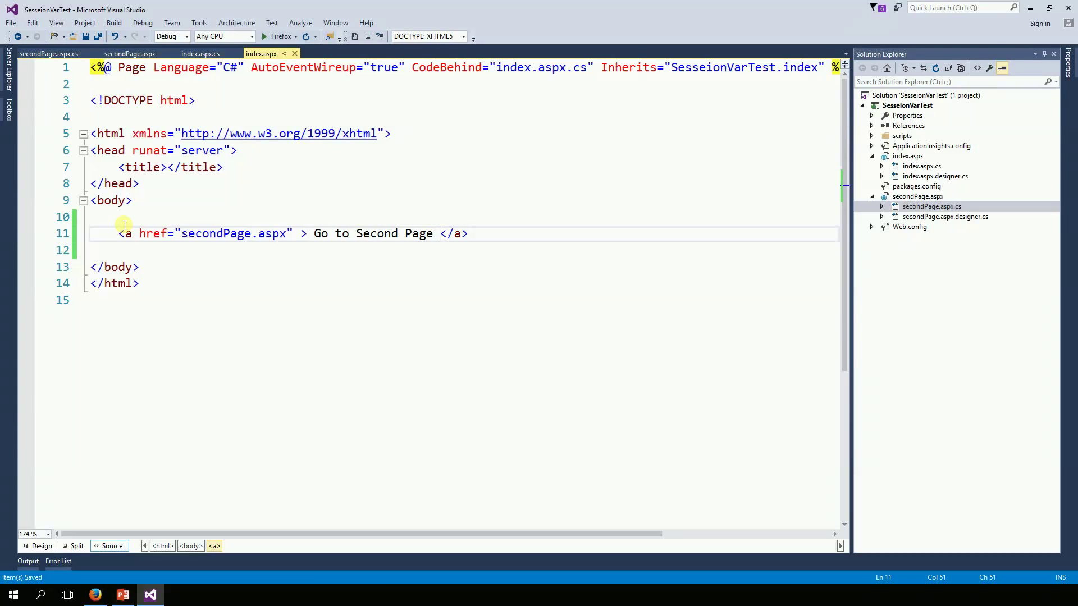
pyautogui.hotkey('ctrl', 'F5')
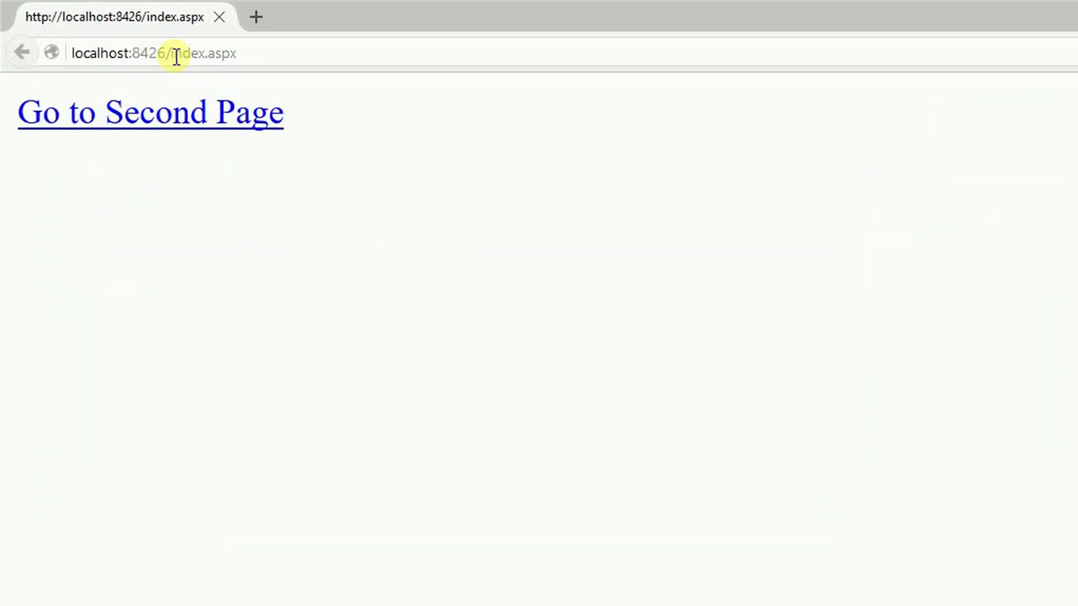
# - Follow the Go to Second Page link to reach secondPage.aspx showing 123
pyautogui.click(210, 123)
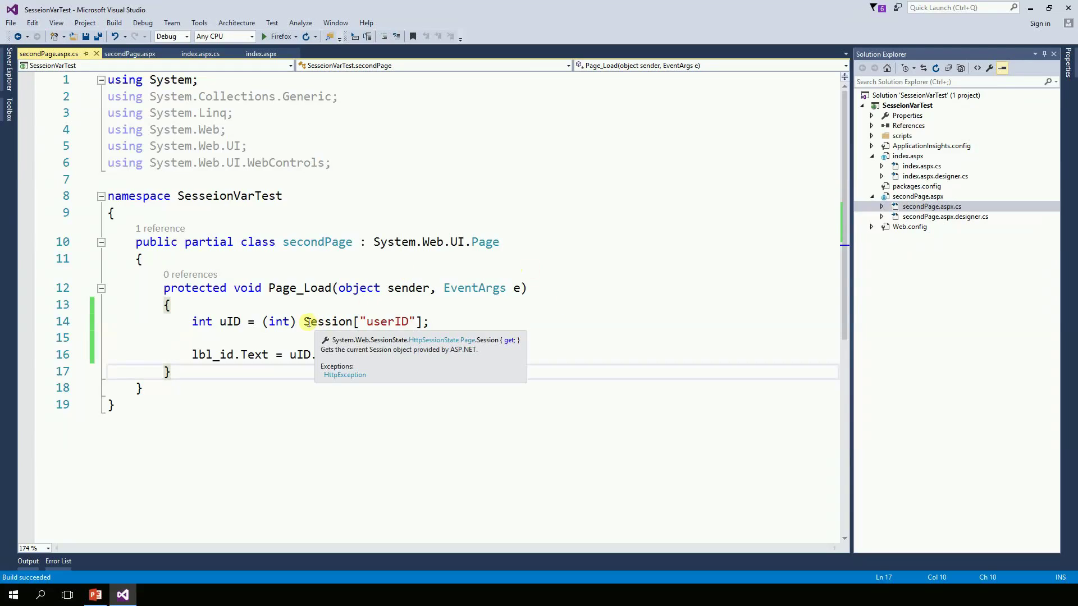
pyautogui.moveTo(296, 322); pyautogui.dragTo(262, 322)
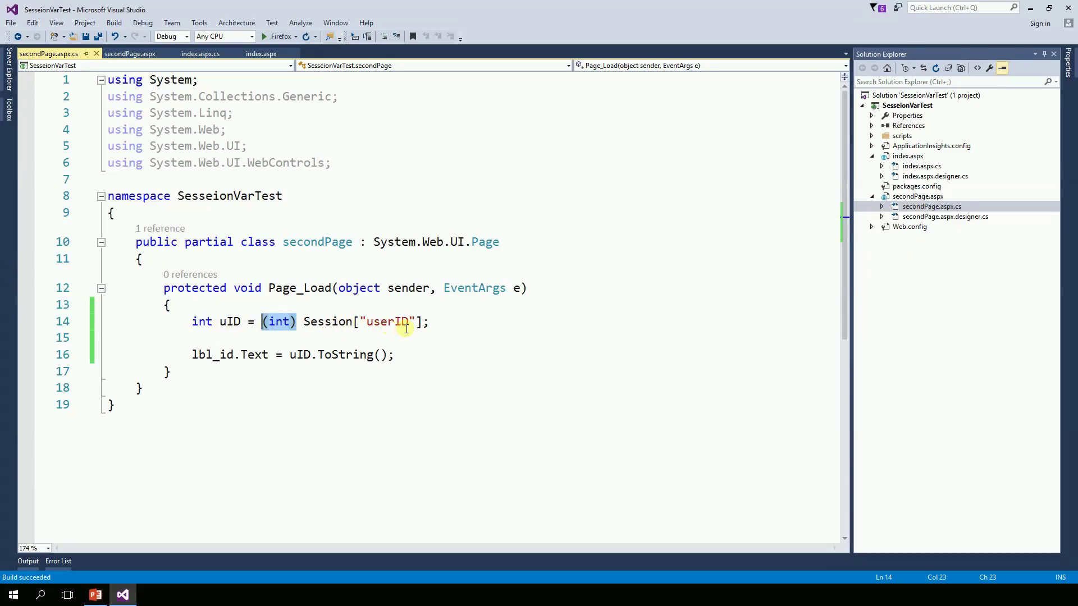
pyautogui.doubleClick(202, 322)
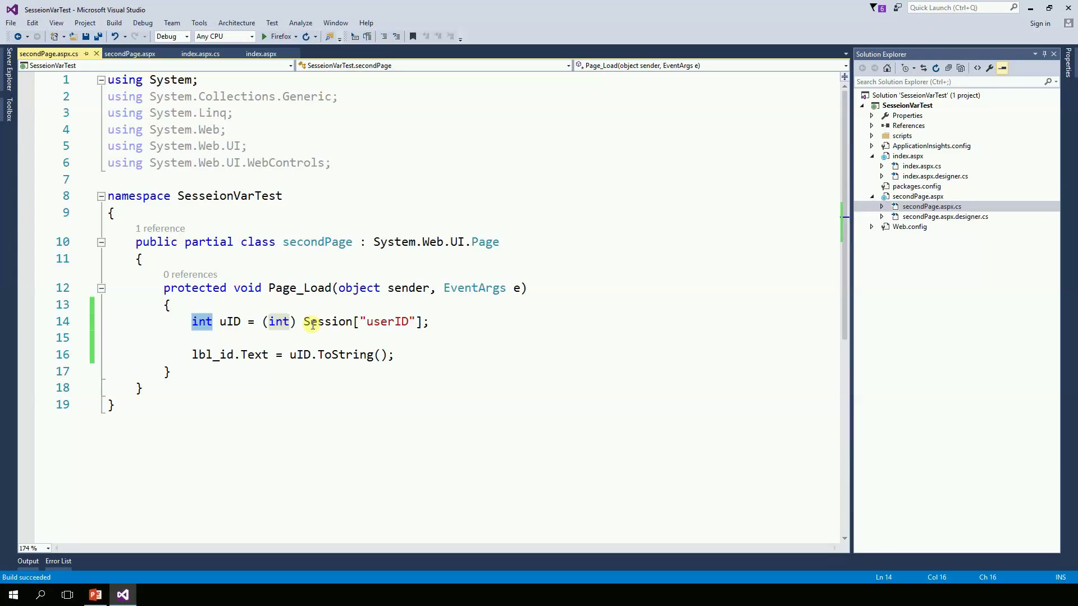
pyautogui.moveTo(296, 322); pyautogui.dragTo(260, 322)
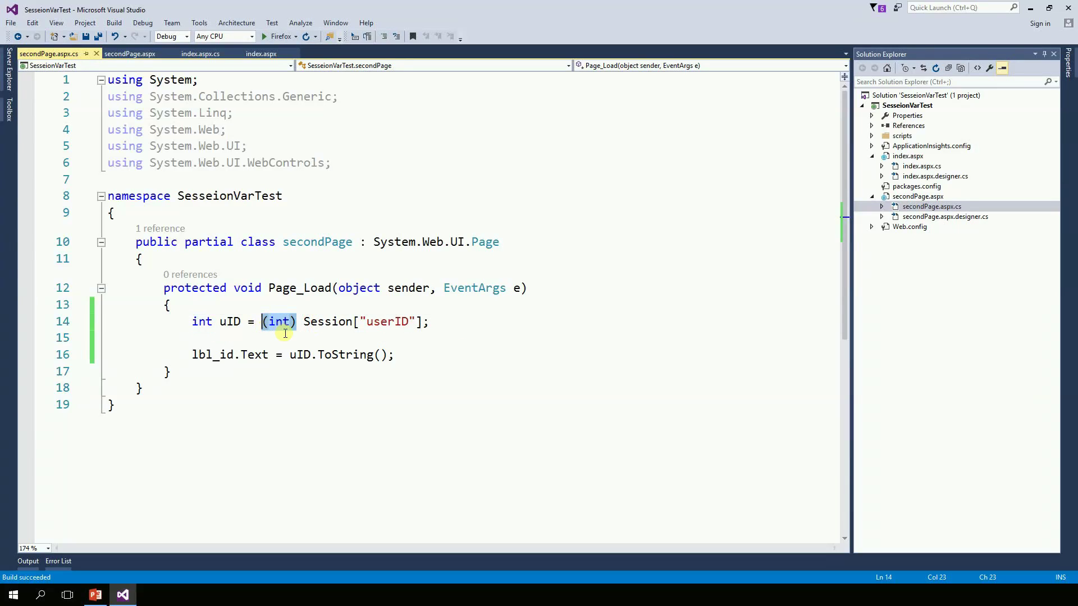